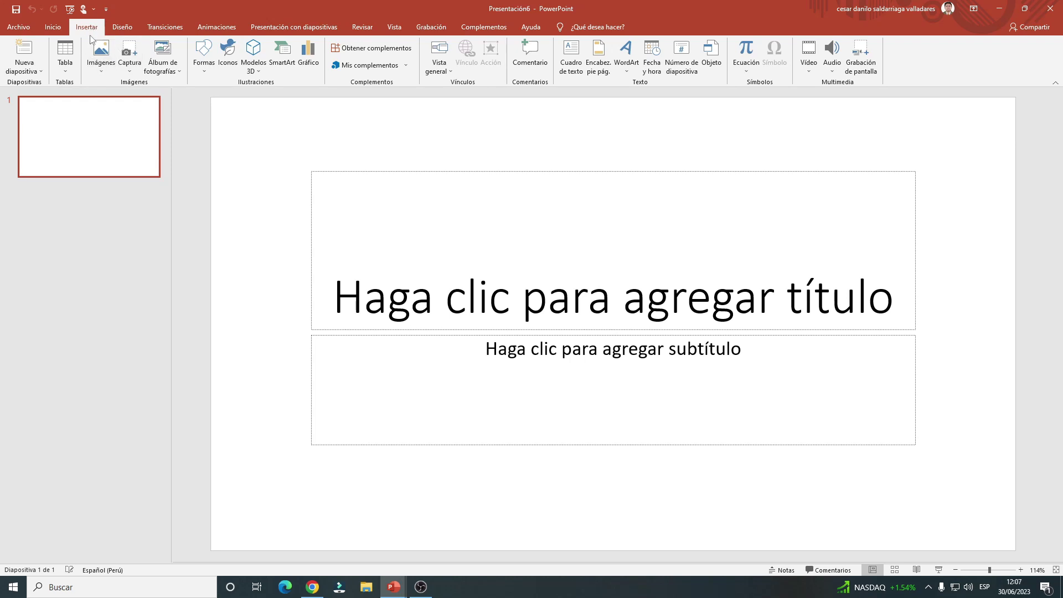
# Insert the titanic3 ship photo from the 'power point iamgenes' folder onto slide 1.
pyautogui.click(102, 56)
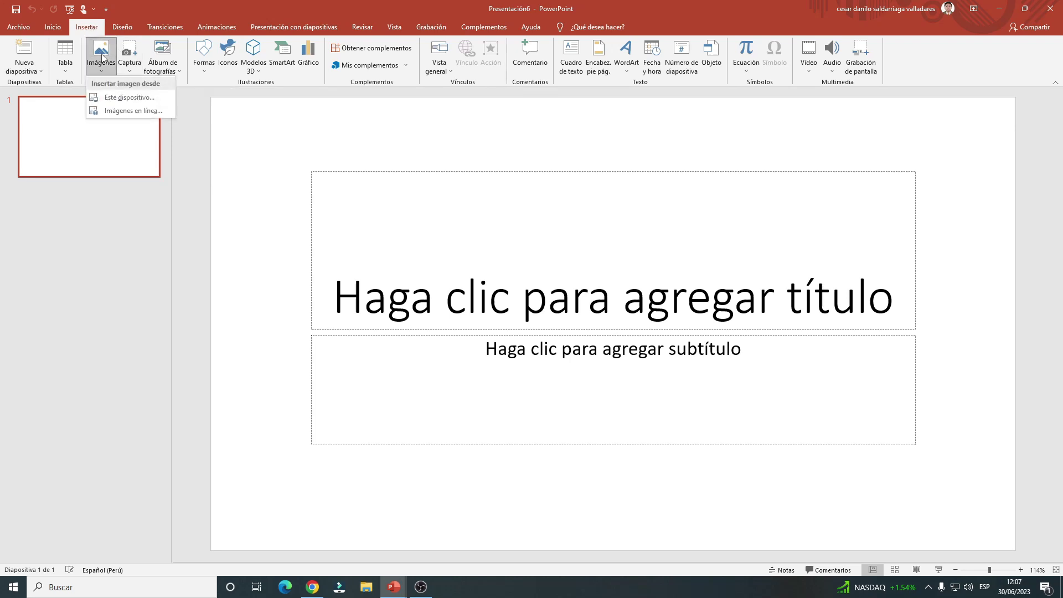
pyautogui.click(130, 97)
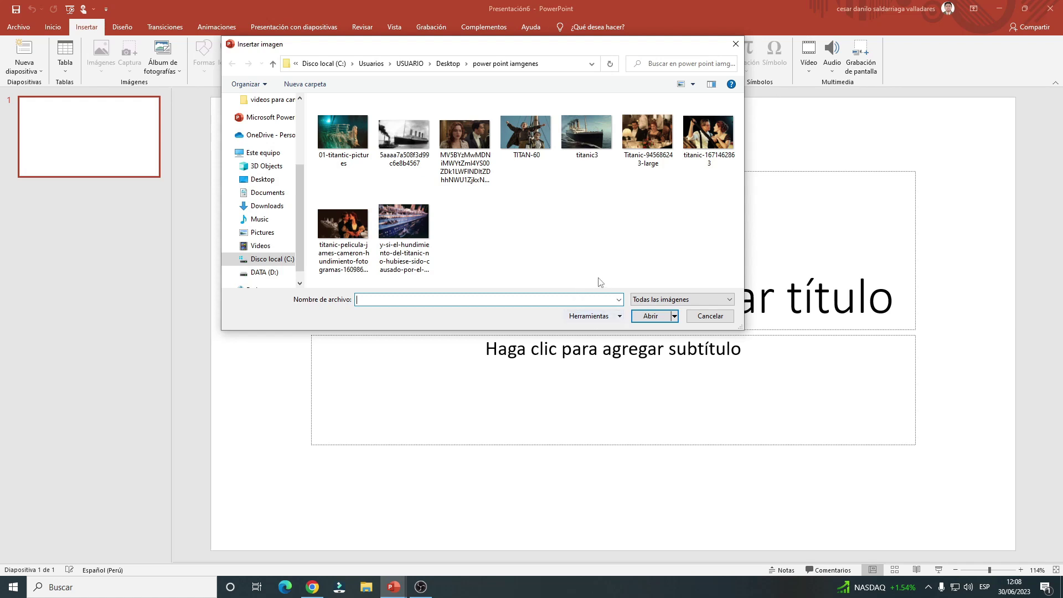
pyautogui.click(589, 142)
pyautogui.click(650, 316)
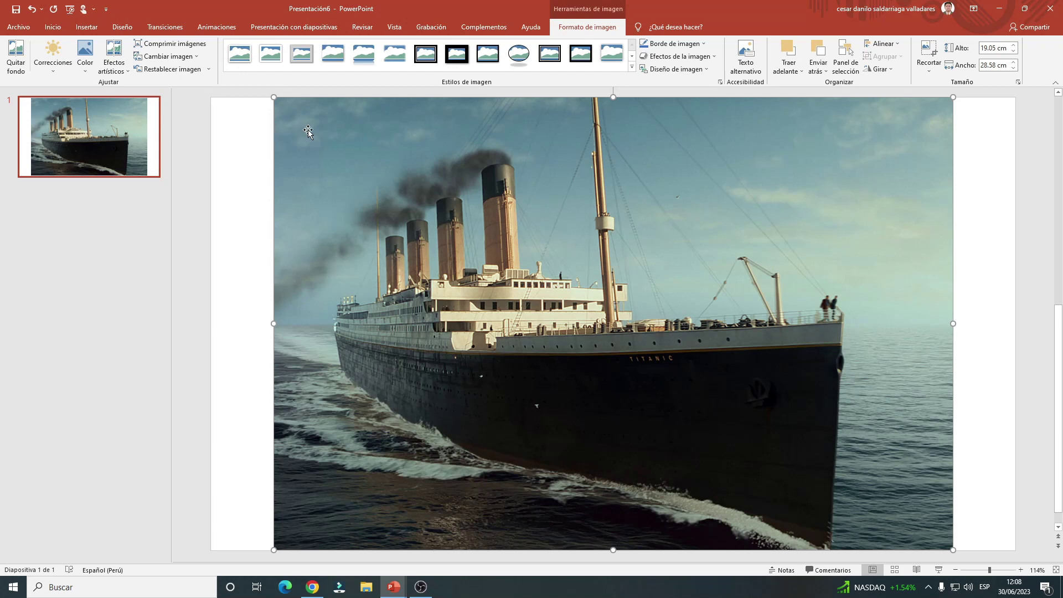
# Move the ship photo to the left edge, enlarge it to 22.58 × 33.87 cm, and zoom to 78%.
pyautogui.moveTo(309, 131); pyautogui.dragTo(242, 131)
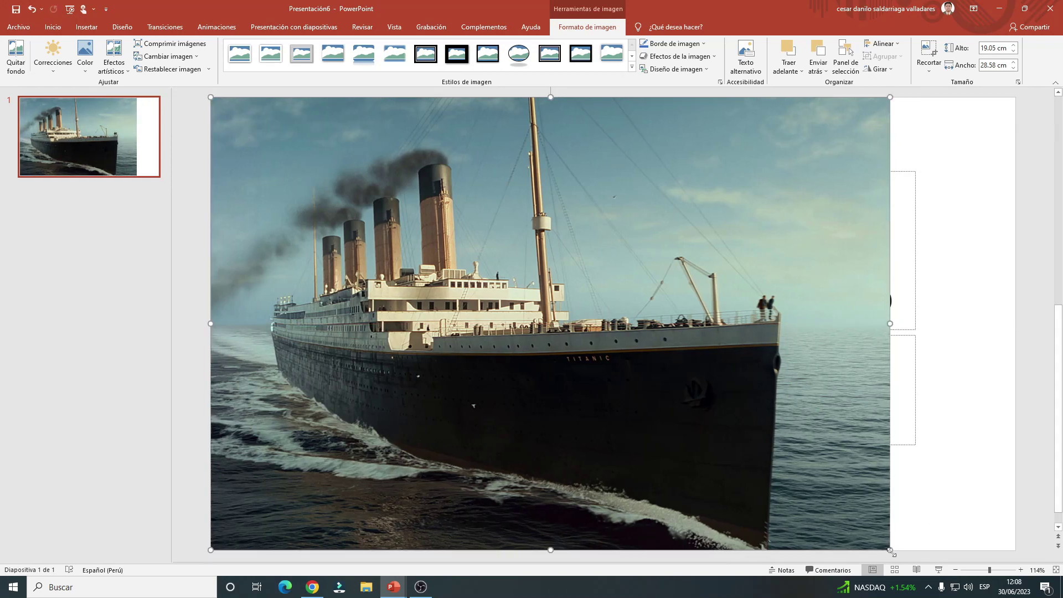
pyautogui.moveTo(890, 550); pyautogui.dragTo(1015, 561)
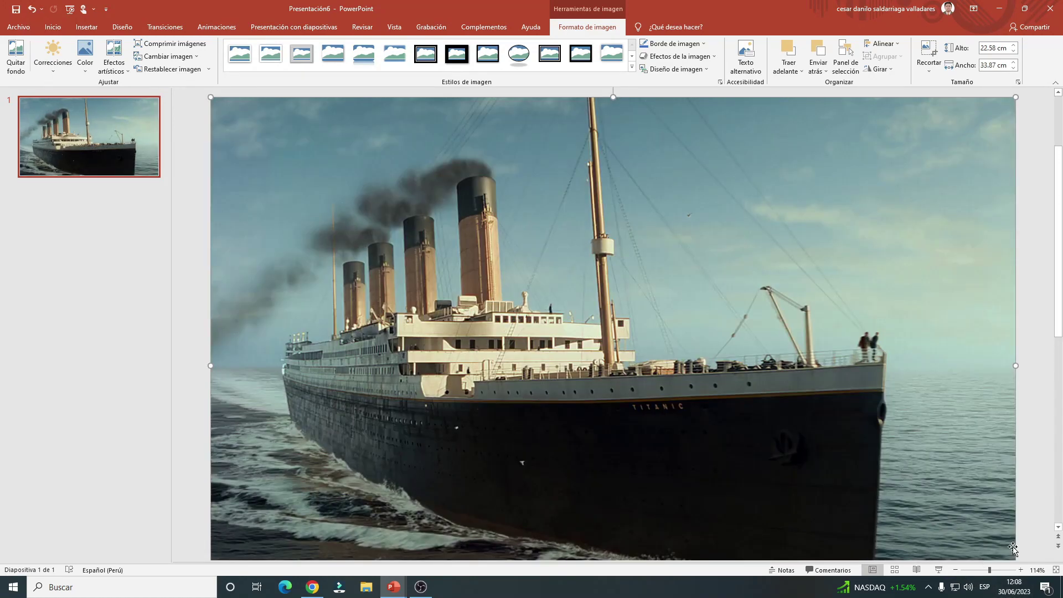
pyautogui.moveTo(989, 572); pyautogui.dragTo(987, 573)
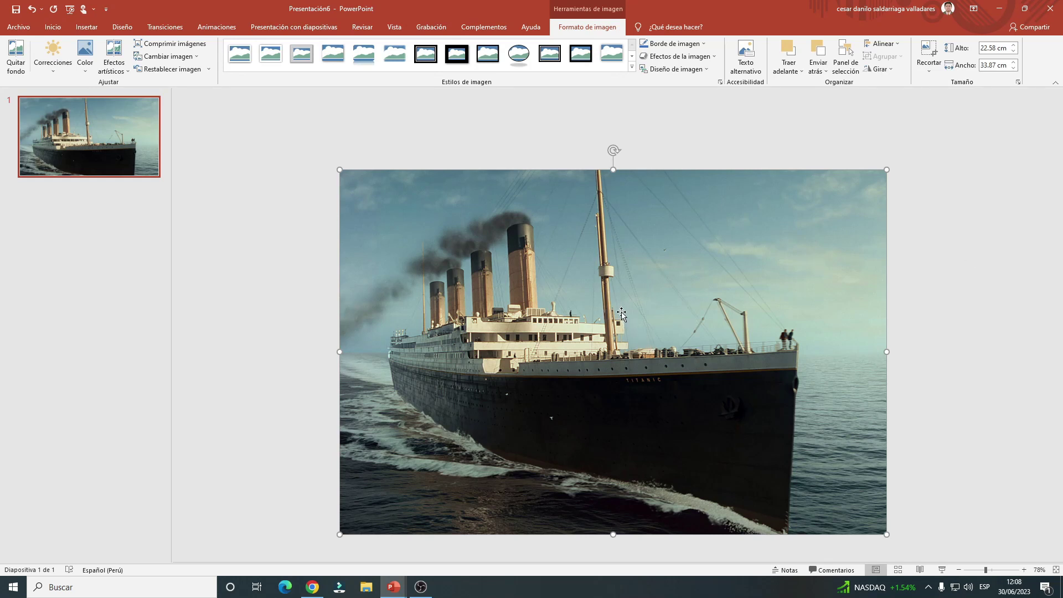
# Give the ship photo a Desvanecer fade lasting 04.00 seconds, starting Con la anterior.
pyautogui.click(216, 29)
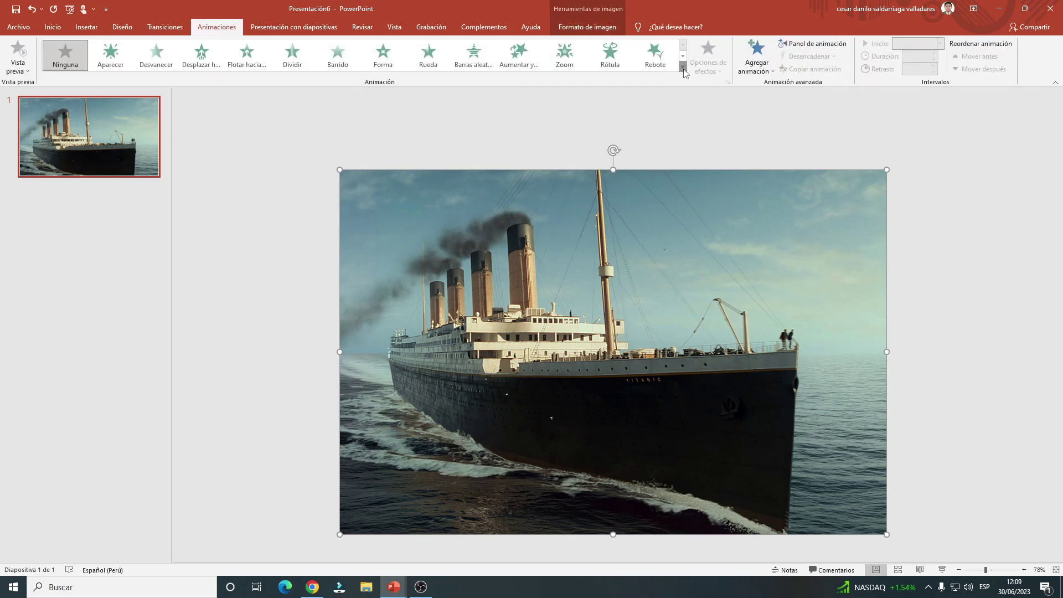
pyautogui.click(683, 66)
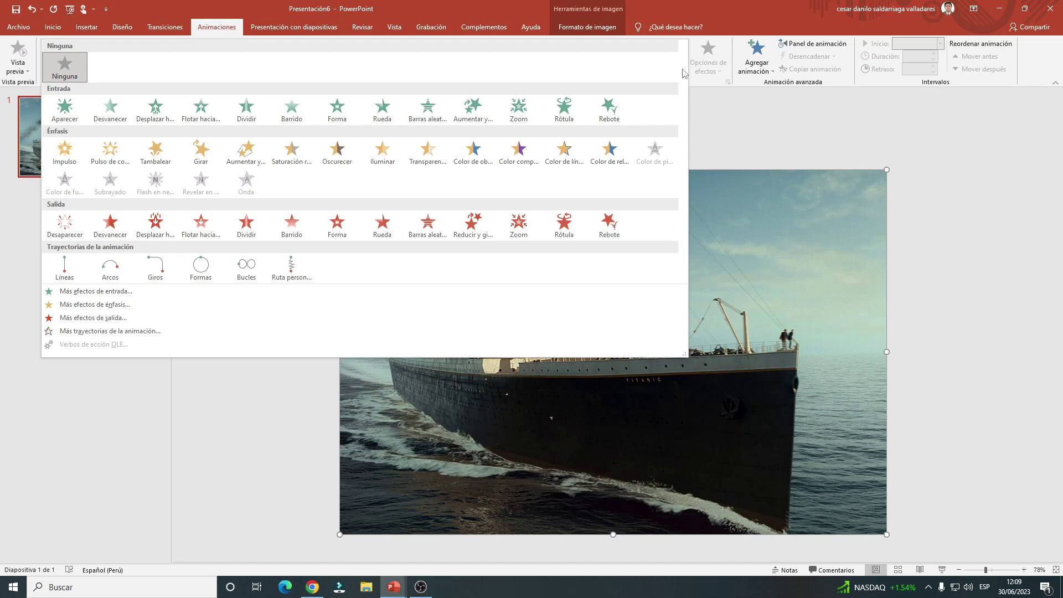
pyautogui.click(113, 117)
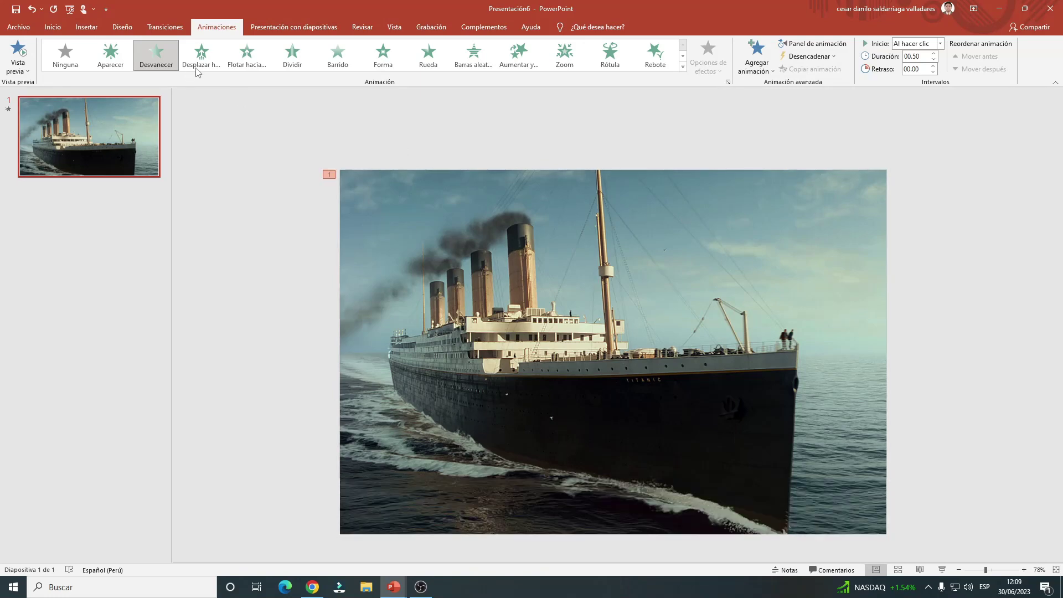
pyautogui.click(162, 65)
pyautogui.click(933, 54)
pyautogui.click(933, 54)
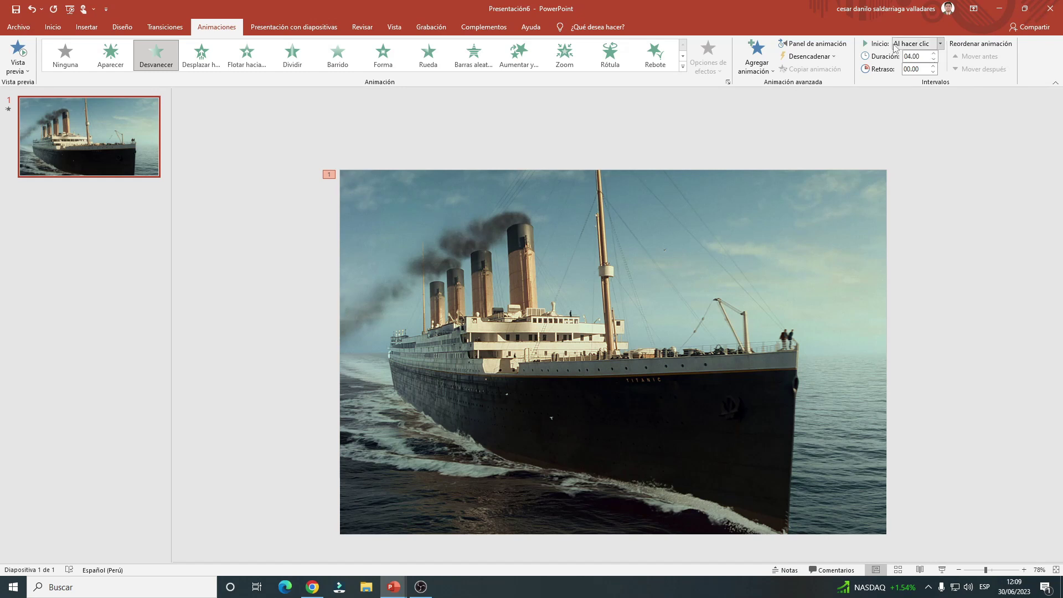
pyautogui.click(940, 44)
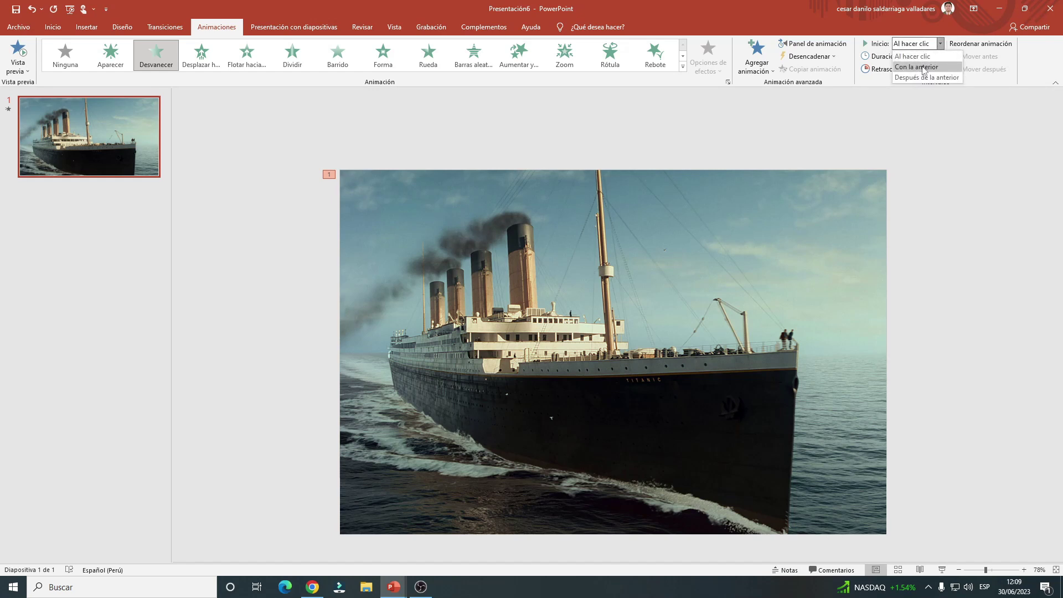
pyautogui.click(922, 67)
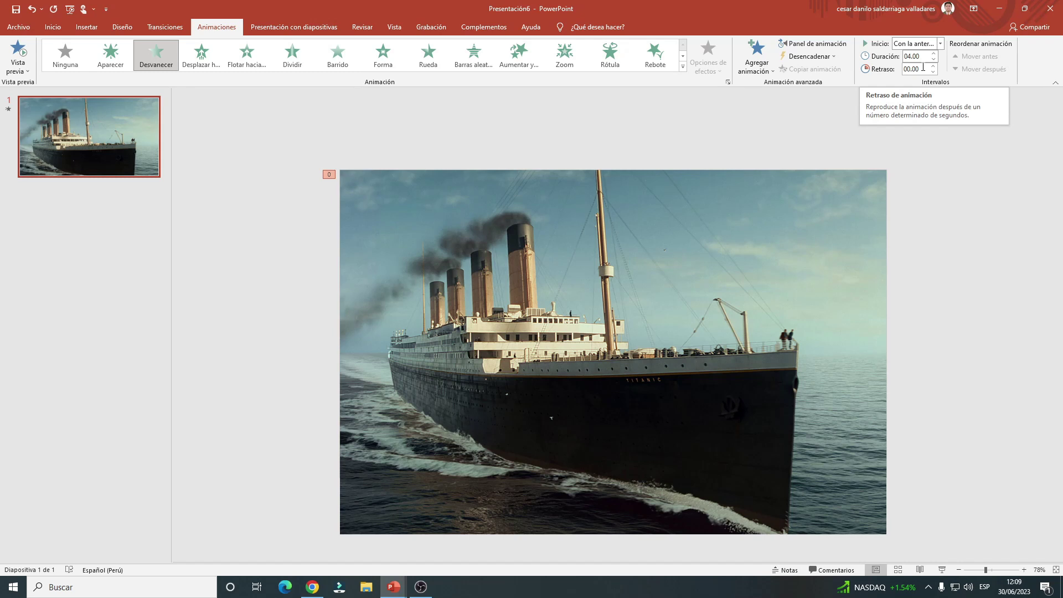
# Add the Aumentar y hundir emphasis to the ship photo and show the animation pane.
pyautogui.click(770, 74)
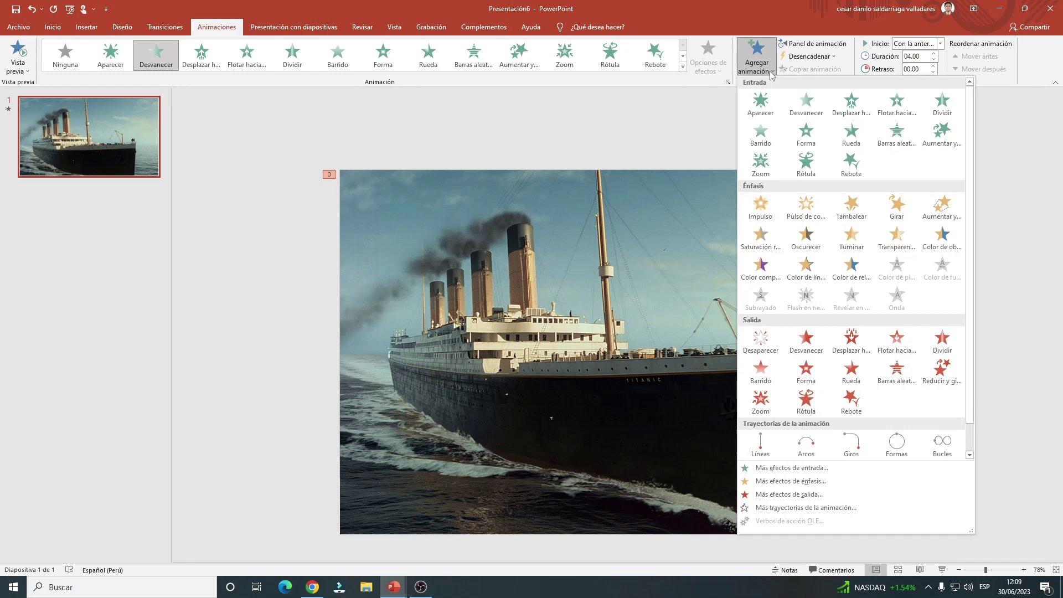
pyautogui.click(943, 208)
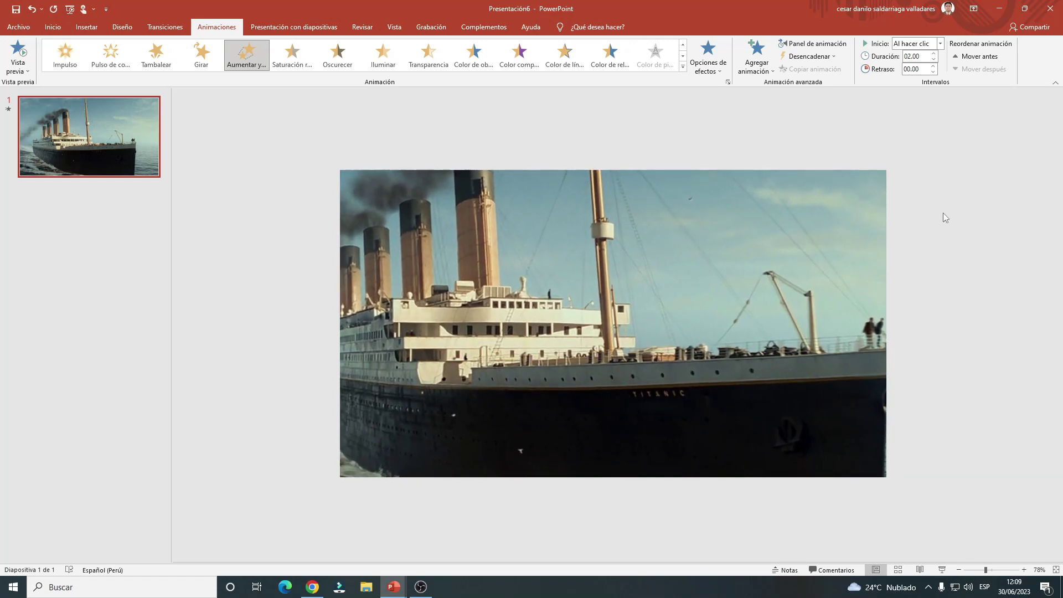
pyautogui.click(804, 48)
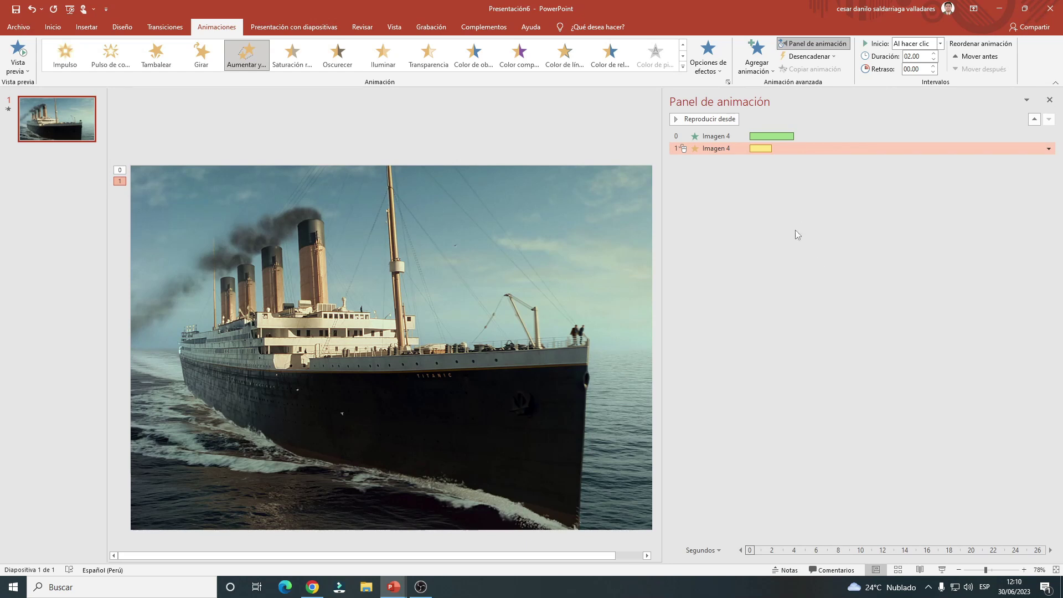
# Set the ship photo's Aumentar y hundir emphasis to 05.00 seconds, starting Con la anterior.
pyautogui.click(770, 136)
pyautogui.click(765, 148)
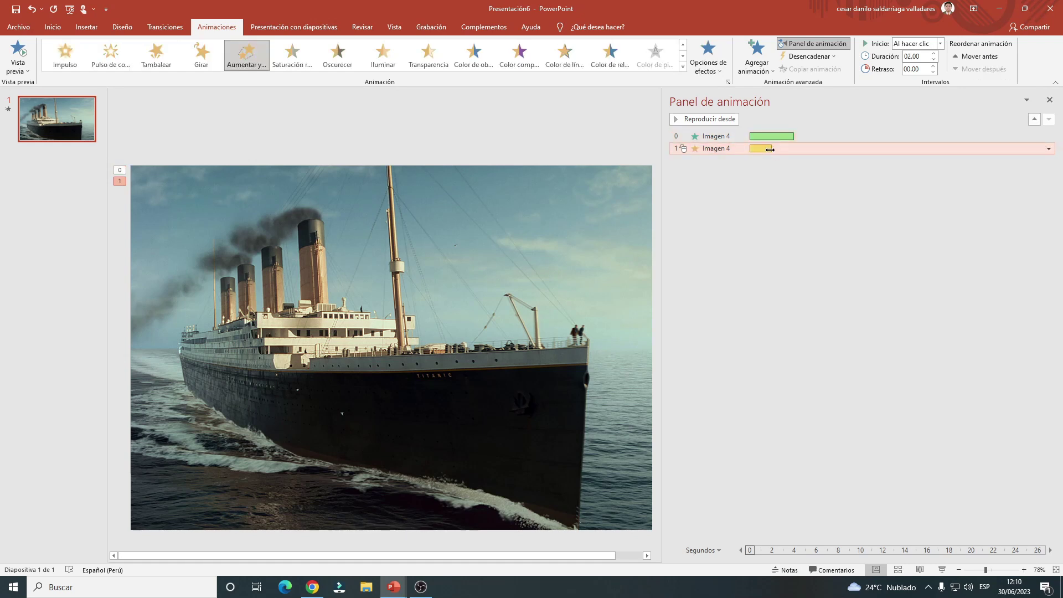
pyautogui.moveTo(763, 150)
pyautogui.moveTo(762, 150); pyautogui.dragTo(810, 149)
pyautogui.click(934, 62)
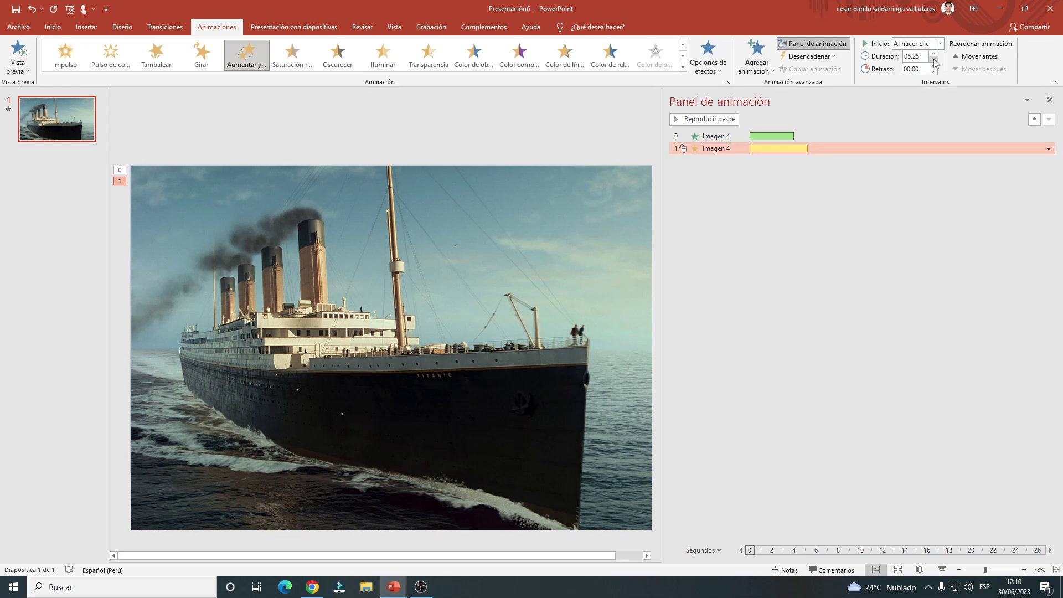
pyautogui.click(934, 63)
pyautogui.click(919, 43)
pyautogui.click(924, 63)
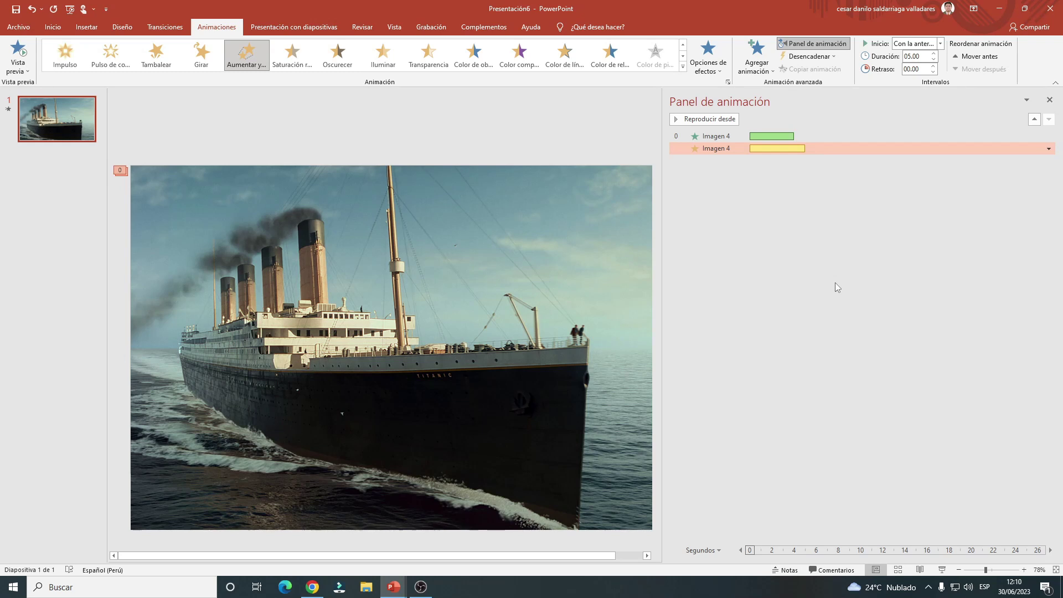
# Insert Titanic-945686243-large and resize it to 22.58 × 33.38 cm over the ship photo.
pyautogui.click(86, 28)
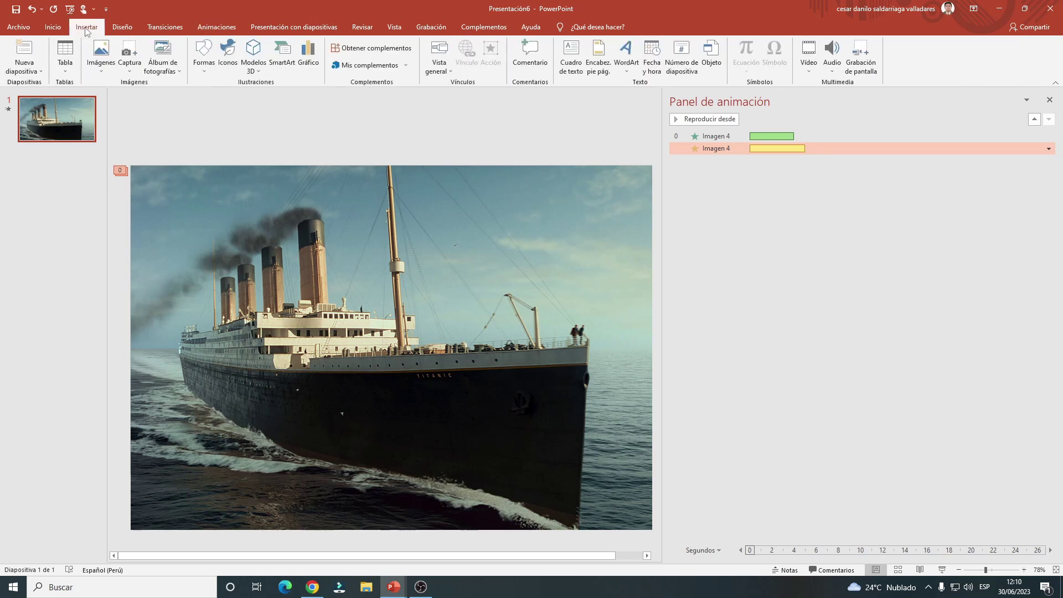
pyautogui.click(101, 52)
pyautogui.click(117, 97)
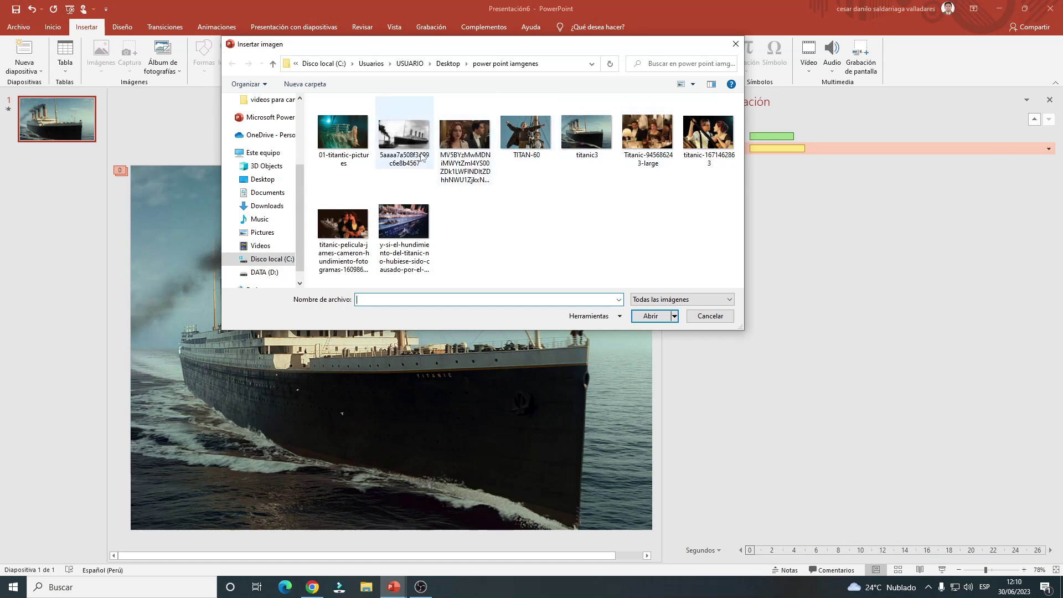
pyautogui.click(646, 136)
pyautogui.click(651, 316)
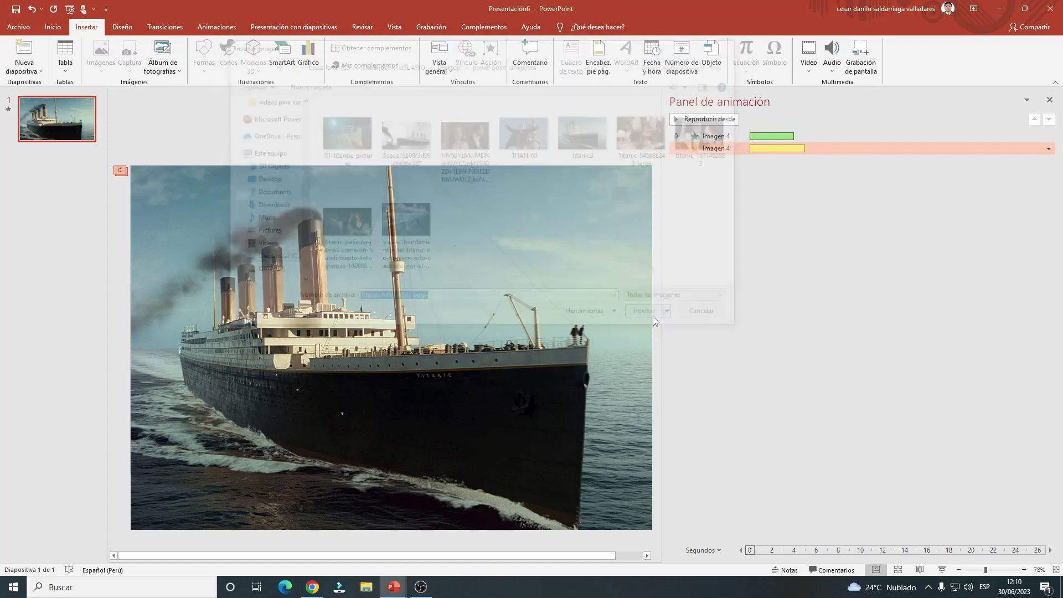
pyautogui.moveTo(352, 282); pyautogui.dragTo(286, 280)
pyautogui.moveTo(568, 473); pyautogui.dragTo(645, 528)
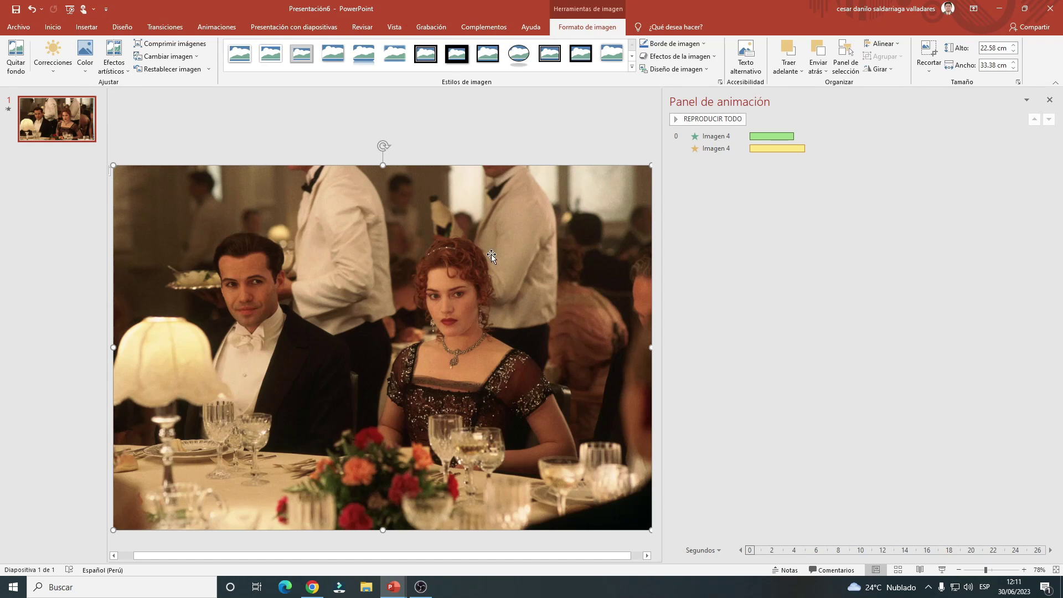
# Give Imagen 6 a 04.00-second Desvanecer fade, Con la anterior, delayed to 4 seconds.
pyautogui.click(204, 28)
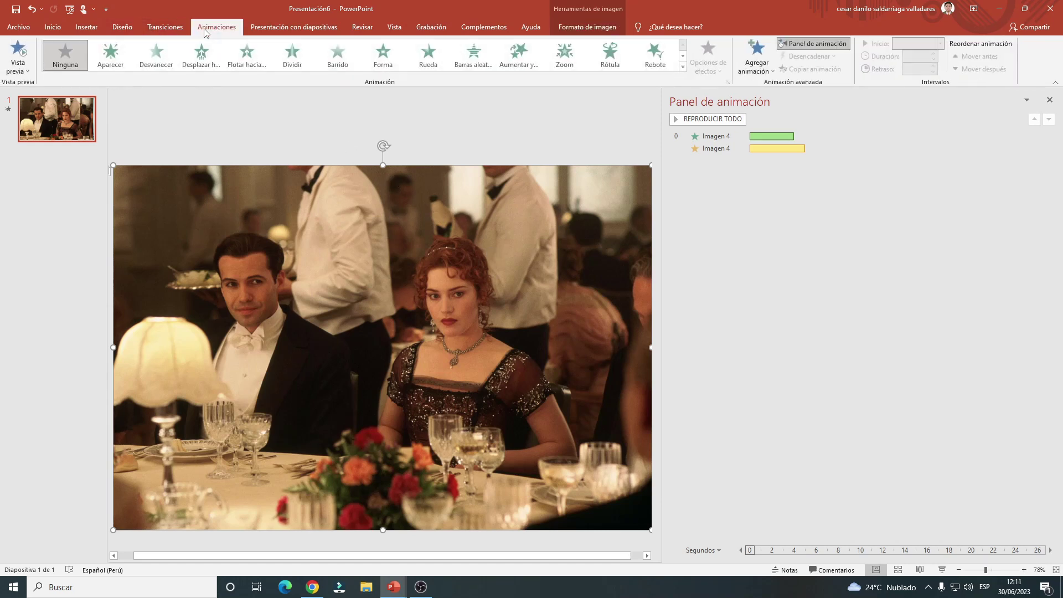
pyautogui.click(157, 56)
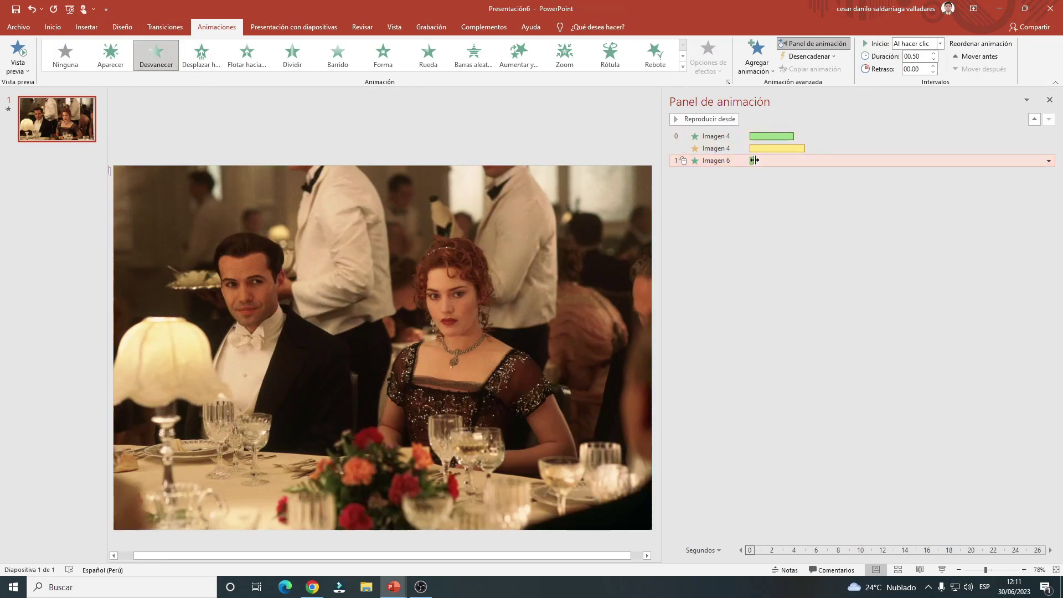
pyautogui.click(933, 53)
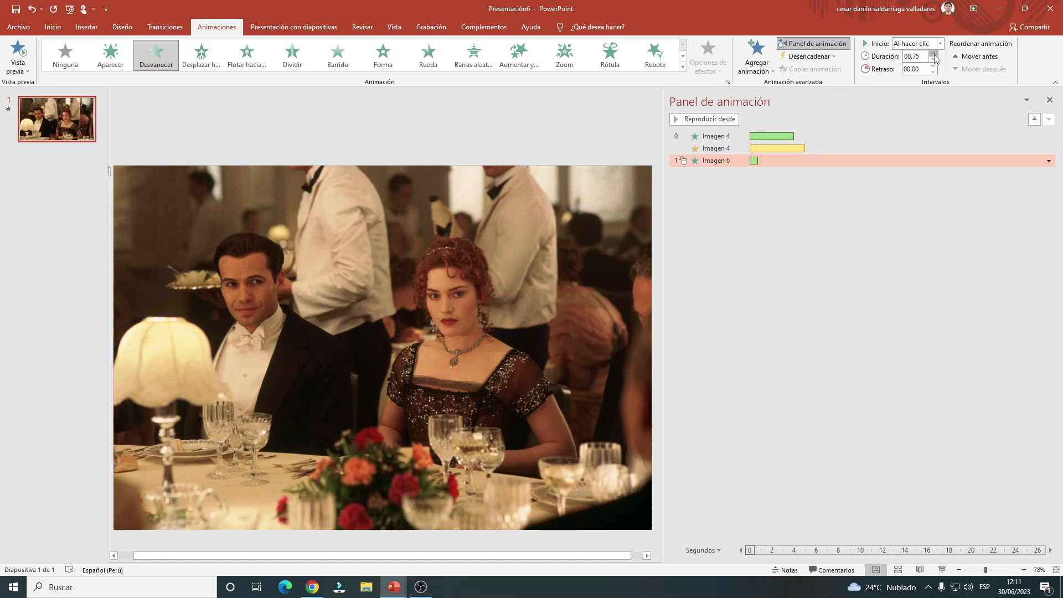
pyautogui.moveTo(934, 55); pyautogui.dragTo(933, 56)
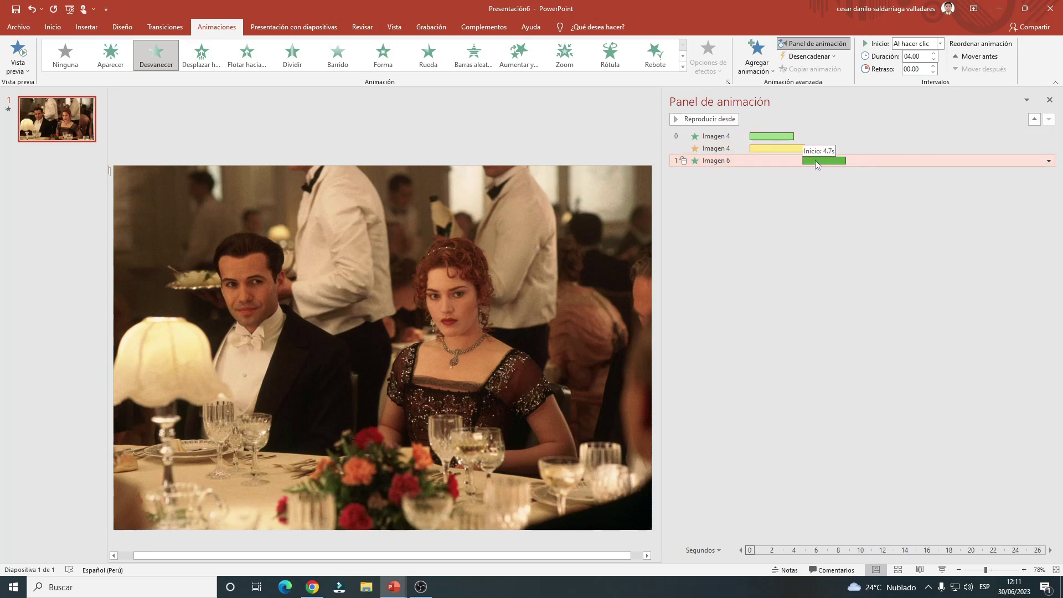
pyautogui.moveTo(806, 158); pyautogui.dragTo(806, 158)
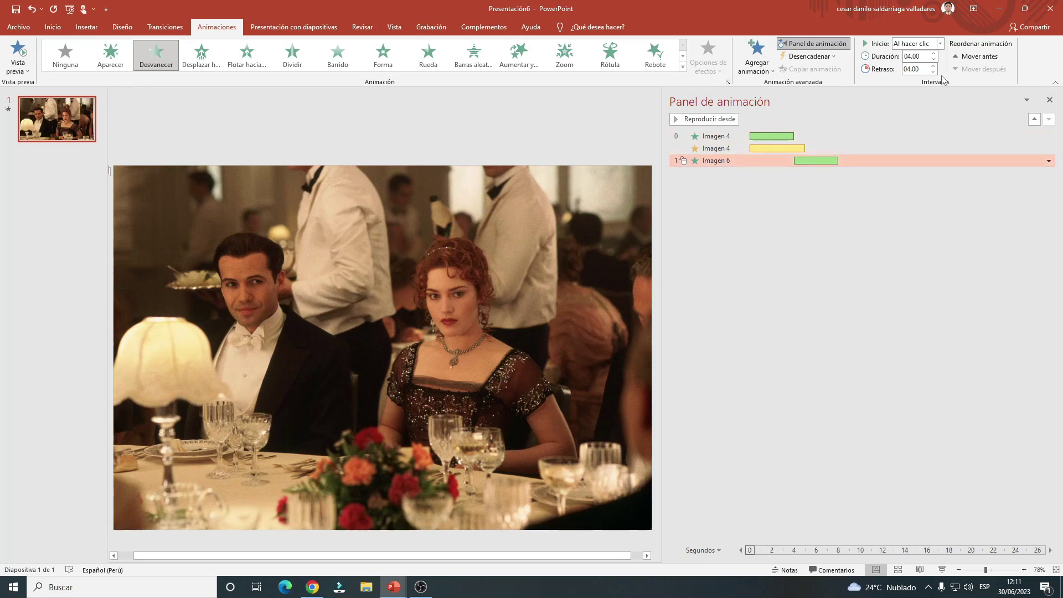
pyautogui.click(925, 45)
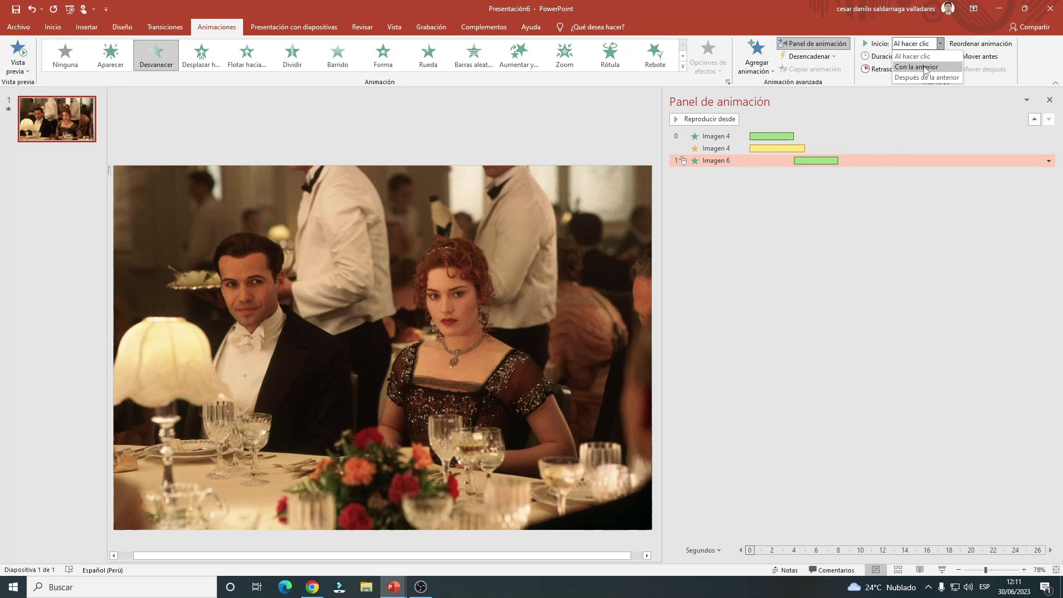
pyautogui.click(916, 66)
pyautogui.moveTo(772, 160); pyautogui.dragTo(812, 164)
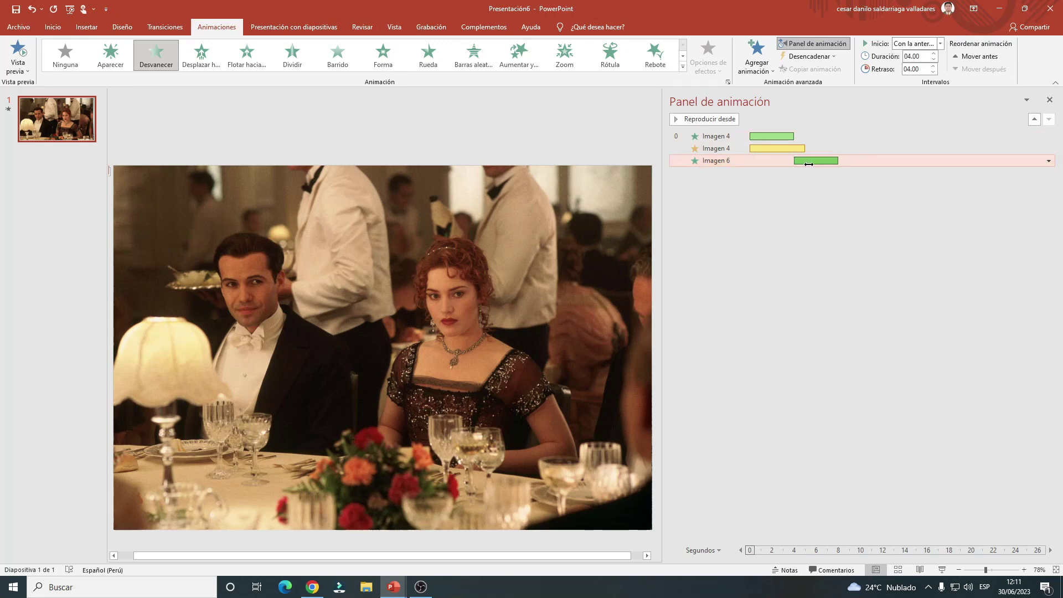
pyautogui.click(769, 71)
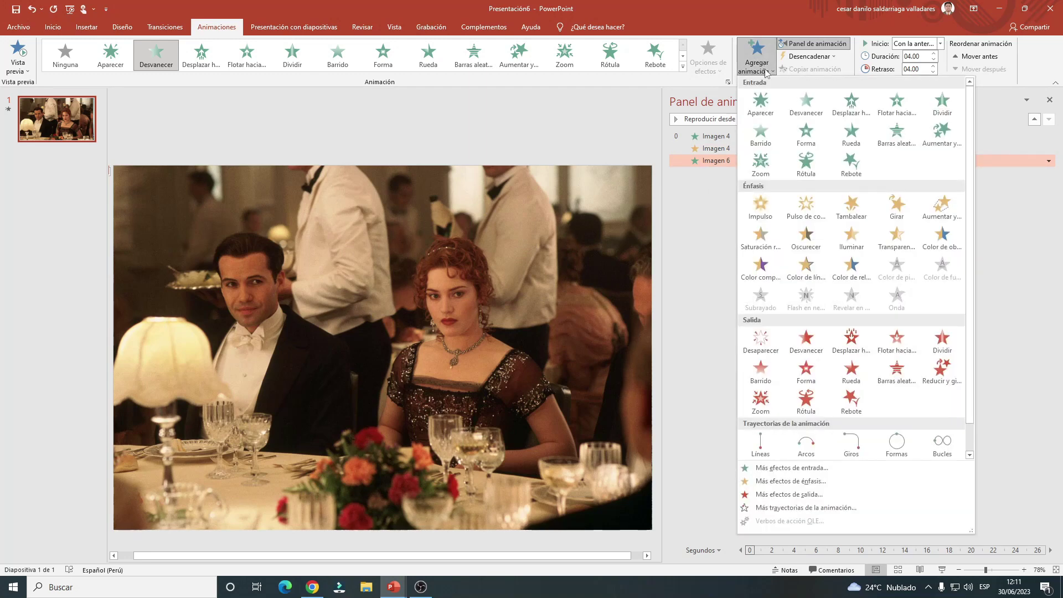
# Add a 05.00-second Aumentar y hundir emphasis to Imagen 6, Con la anterior, 04.00 delay.
pyautogui.click(945, 207)
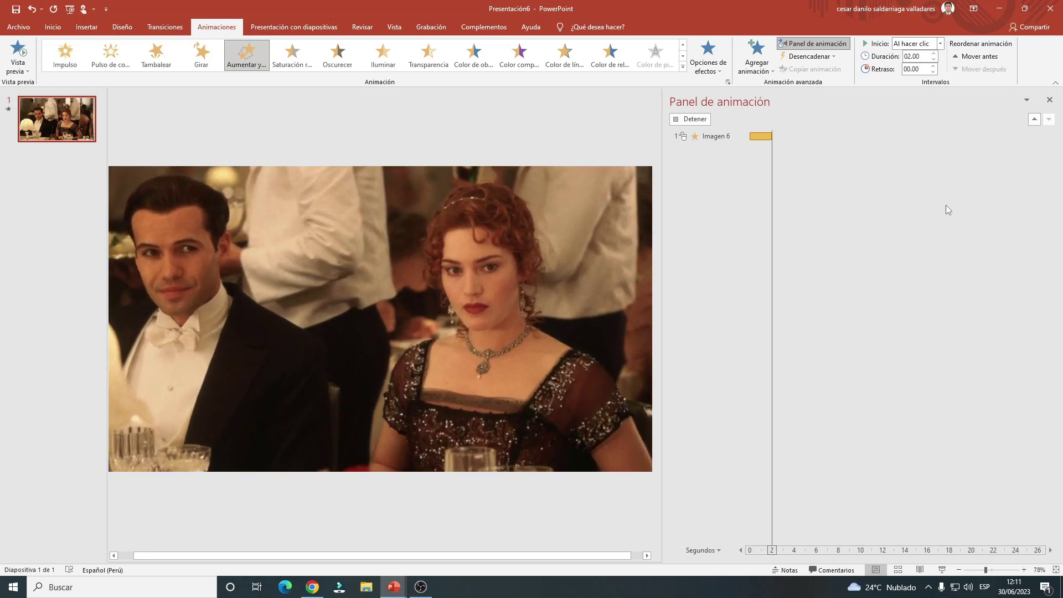
pyautogui.moveTo(761, 173); pyautogui.dragTo(803, 172)
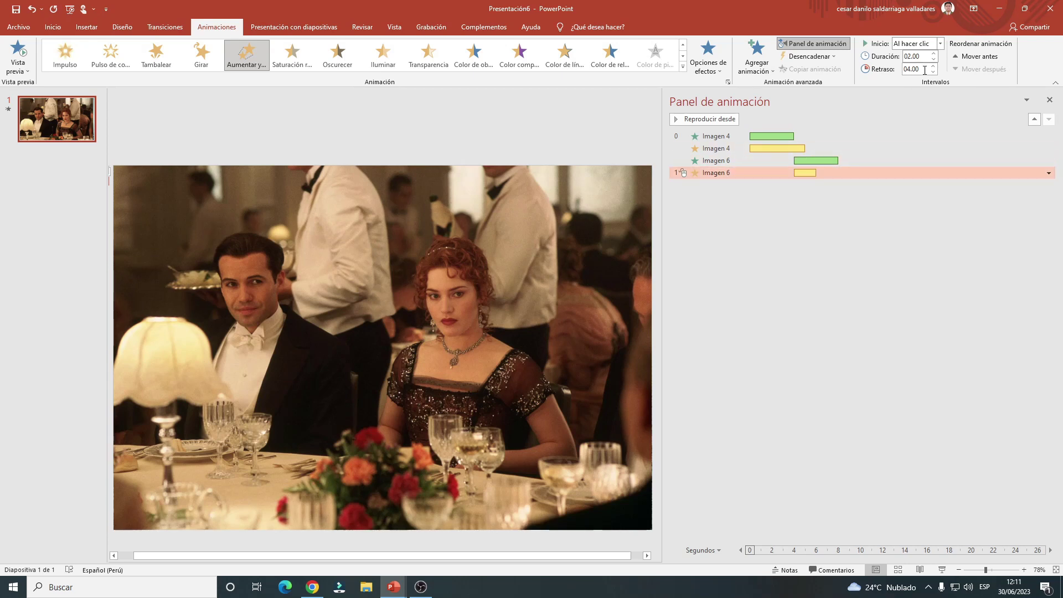
pyautogui.click(933, 54)
pyautogui.moveTo(934, 54); pyautogui.dragTo(933, 53)
pyautogui.click(940, 43)
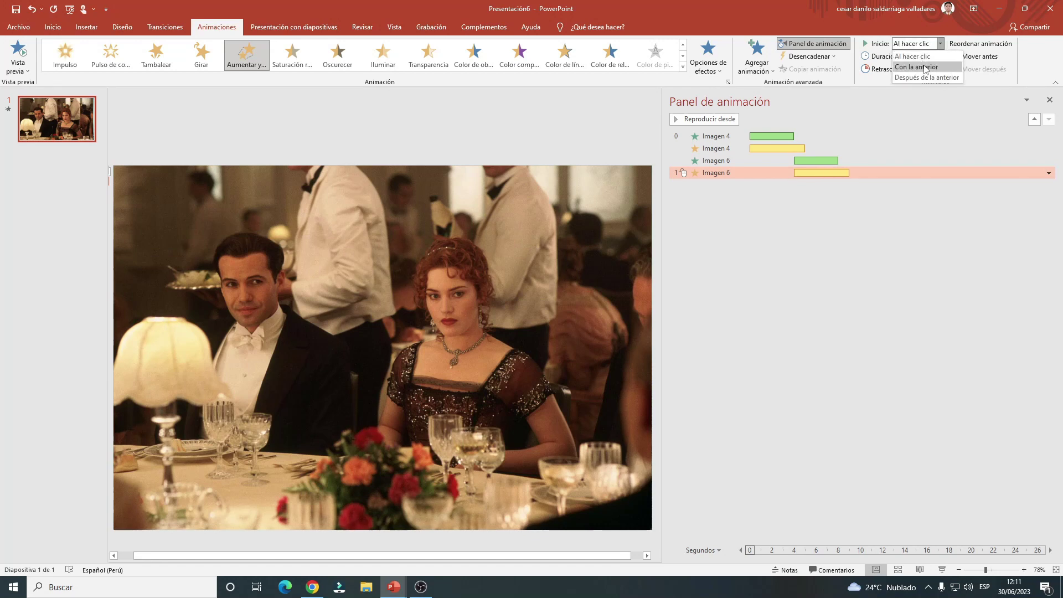
pyautogui.click(925, 64)
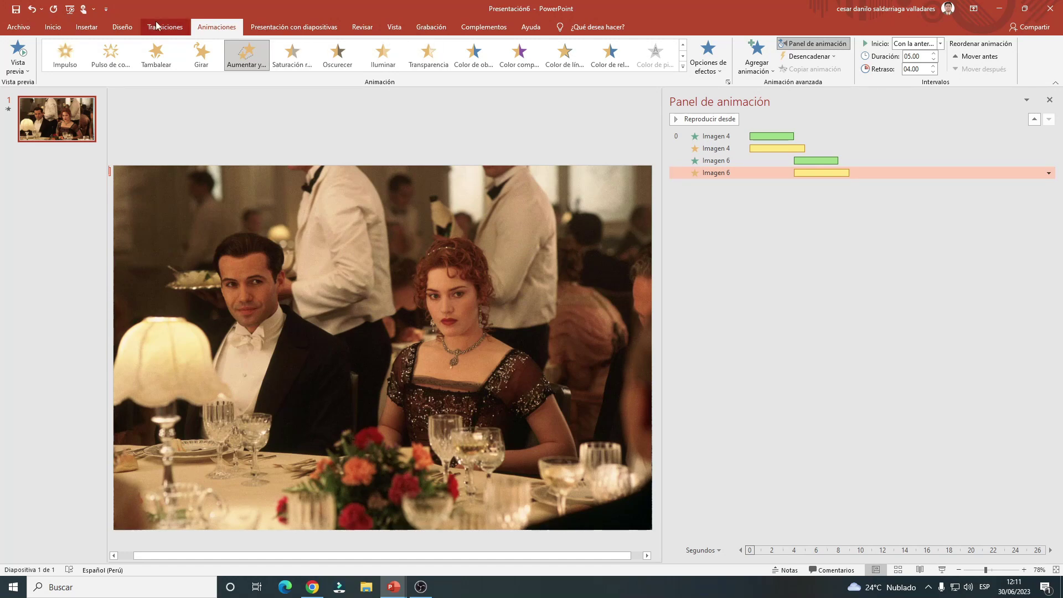
pyautogui.click(86, 27)
pyautogui.click(101, 52)
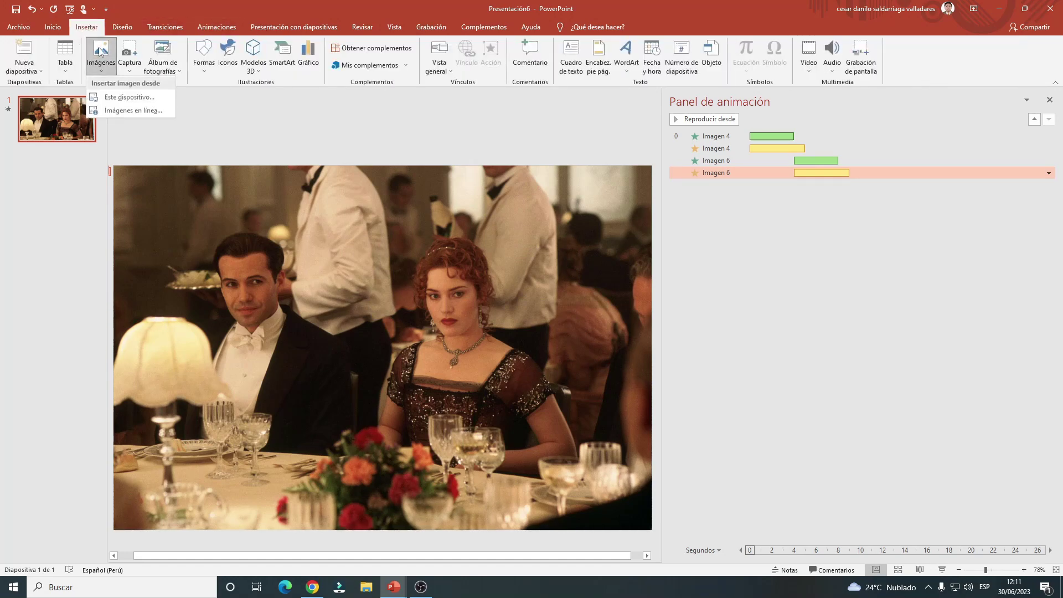
pyautogui.click(129, 97)
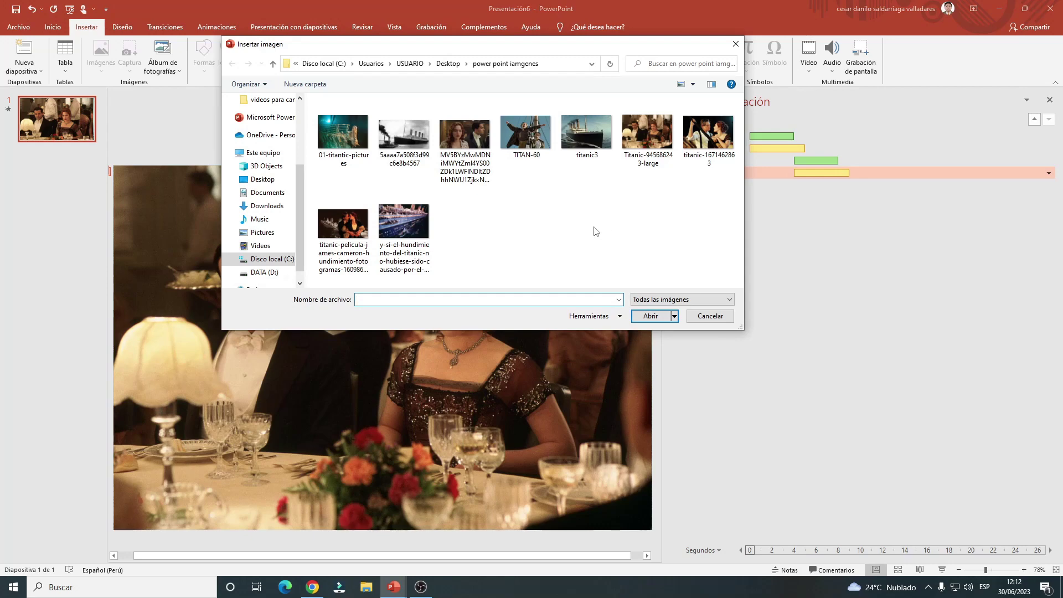
pyautogui.click(708, 136)
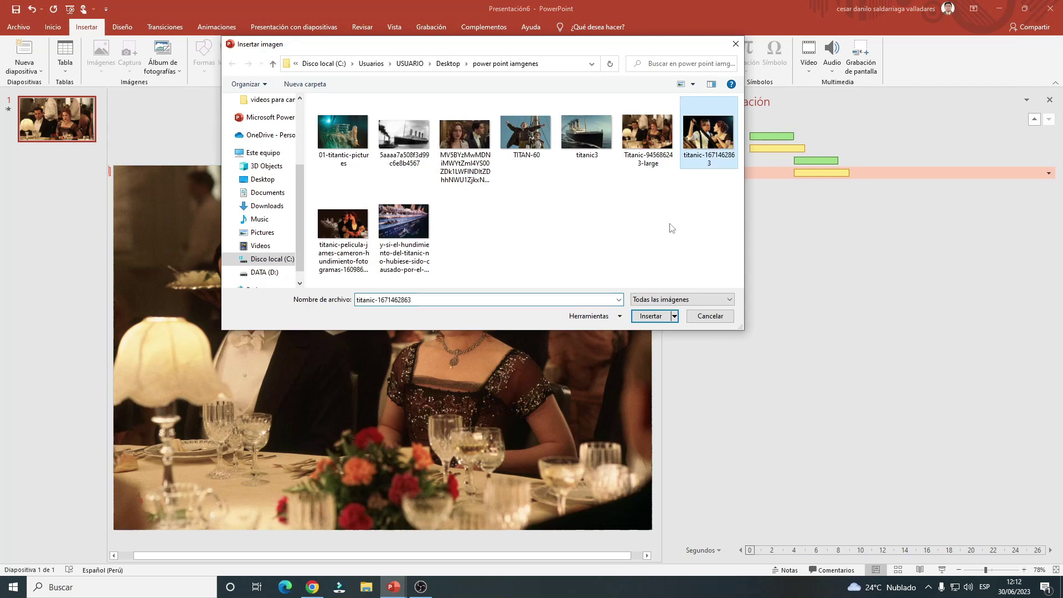
pyautogui.click(650, 315)
pyautogui.moveTo(368, 276); pyautogui.dragTo(328, 276)
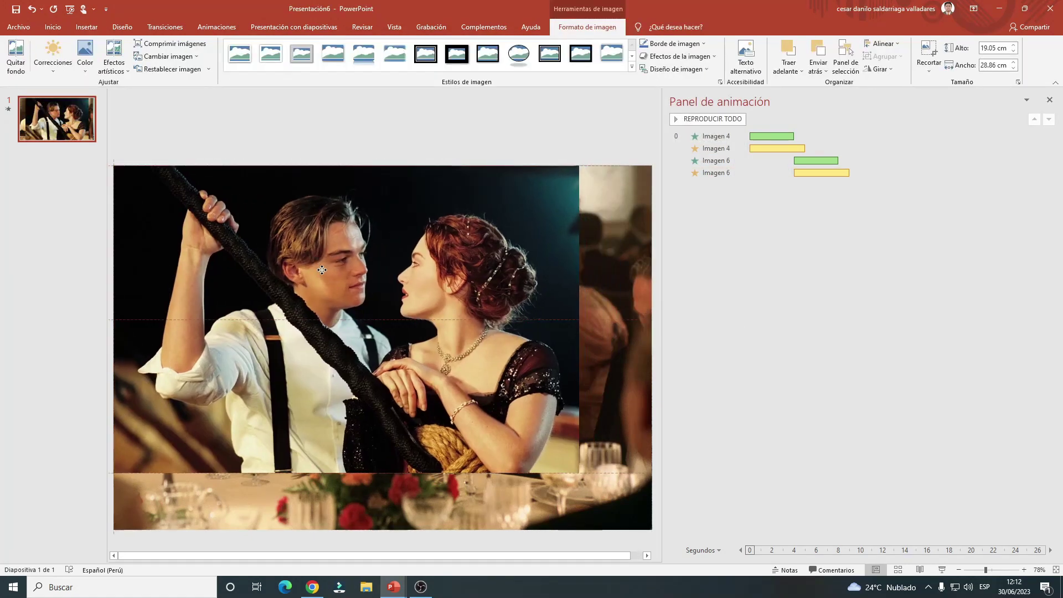
pyautogui.moveTo(579, 473); pyautogui.dragTo(652, 522)
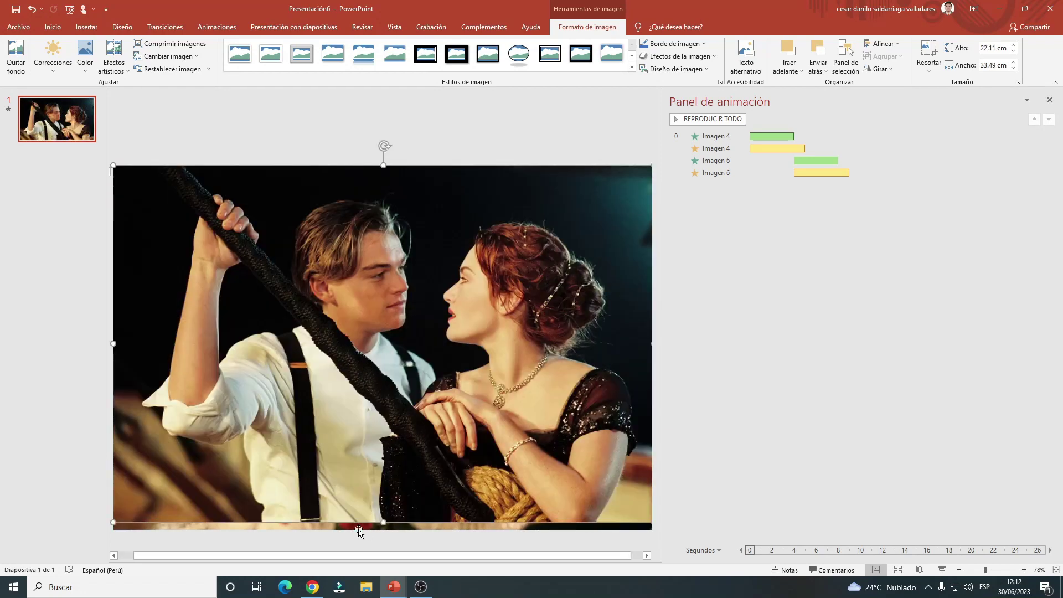
pyautogui.moveTo(383, 522); pyautogui.dragTo(383, 529)
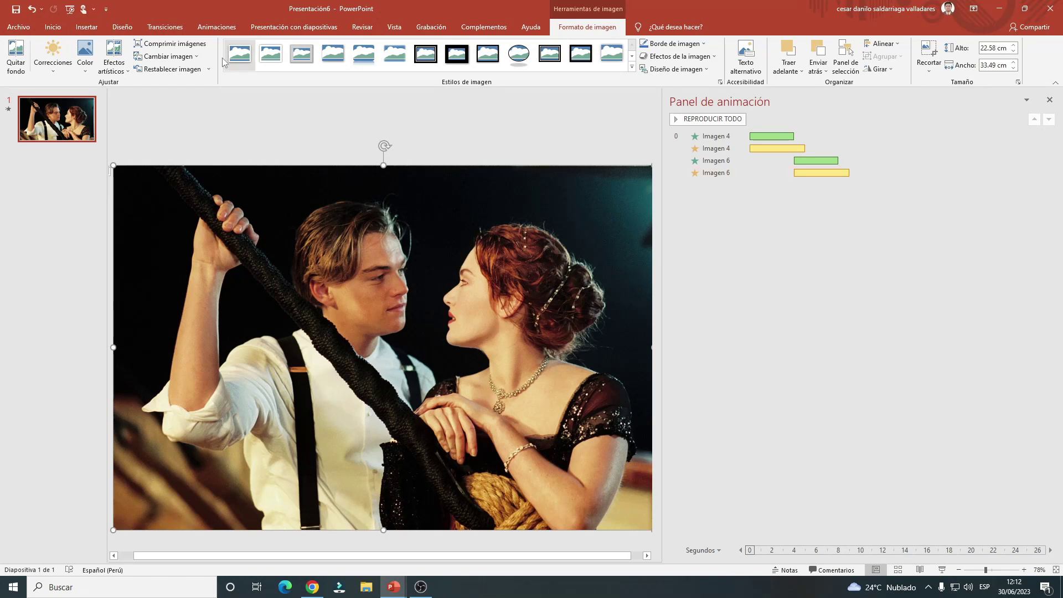
pyautogui.click(217, 27)
# Give Imagen 8 a 04.00-second Desvanecer fade, Con la anterior, delayed to 8 seconds.
pyautogui.click(153, 61)
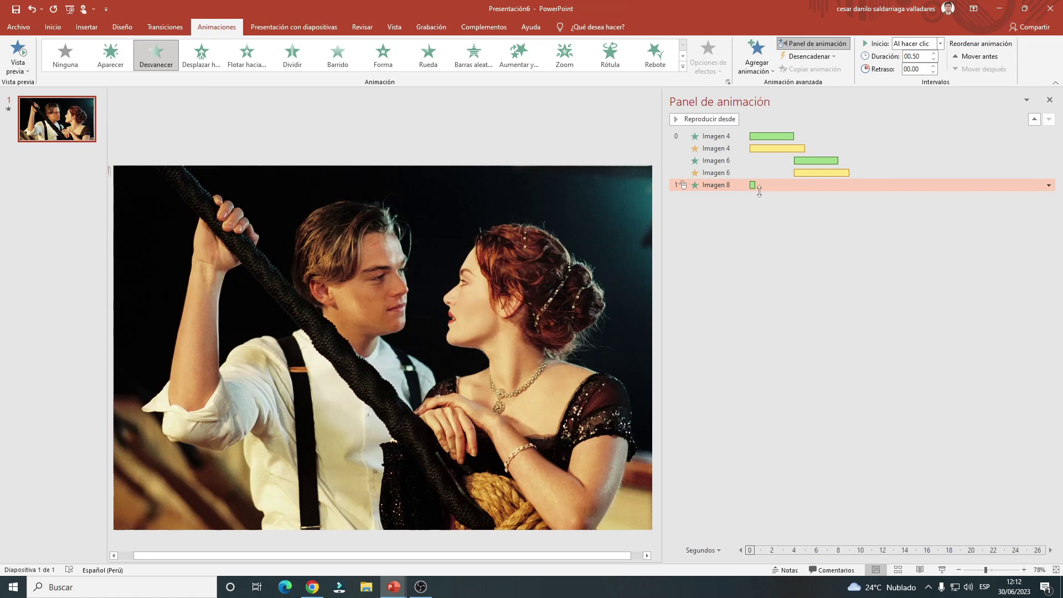
pyautogui.click(933, 54)
pyautogui.click(934, 54)
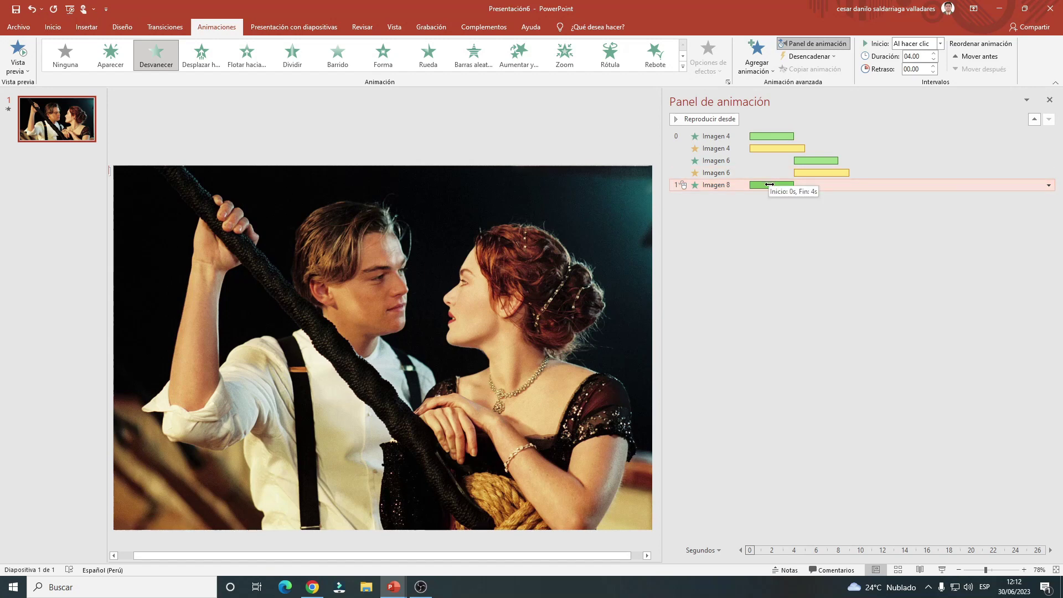
pyautogui.click(940, 43)
pyautogui.click(919, 62)
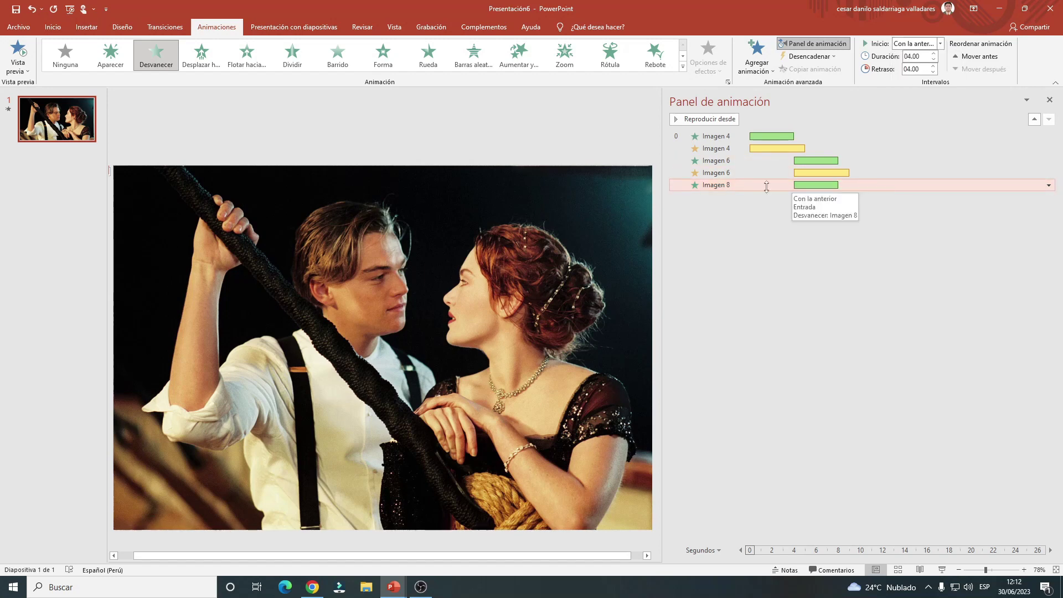
pyautogui.moveTo(826, 186); pyautogui.dragTo(861, 184)
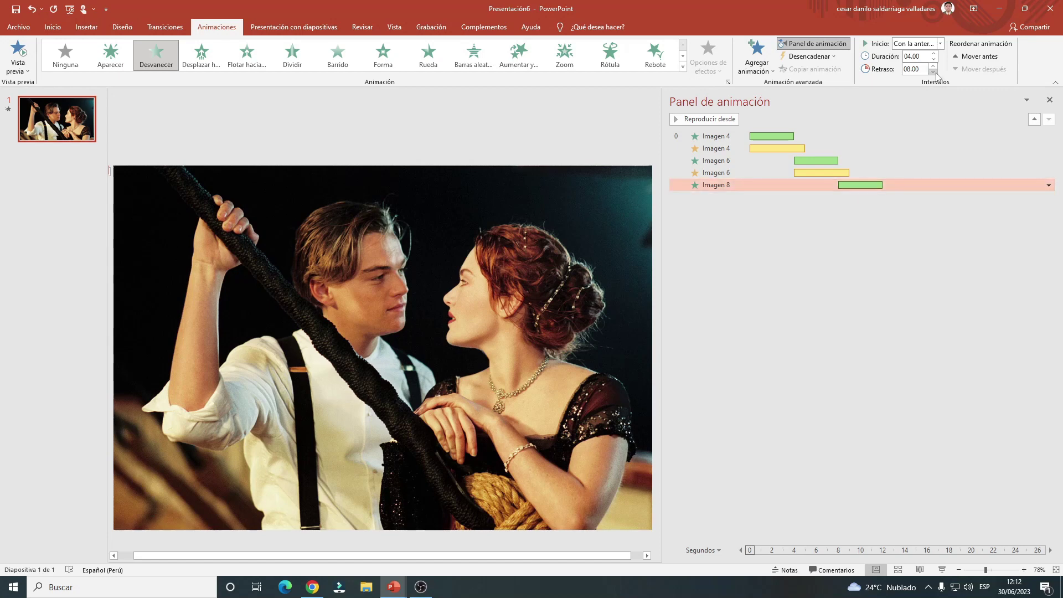
pyautogui.click(757, 60)
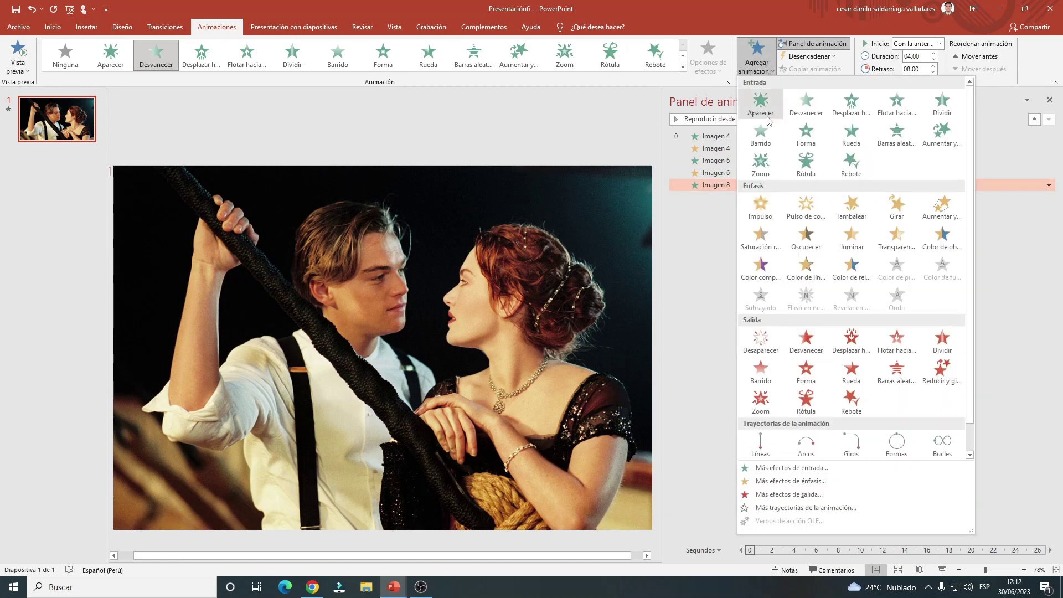
# Give Imagen 8 an Aumentar y hundir emphasis: Con la anterior, 8-second delay, 05.00 duration.
pyautogui.click(943, 206)
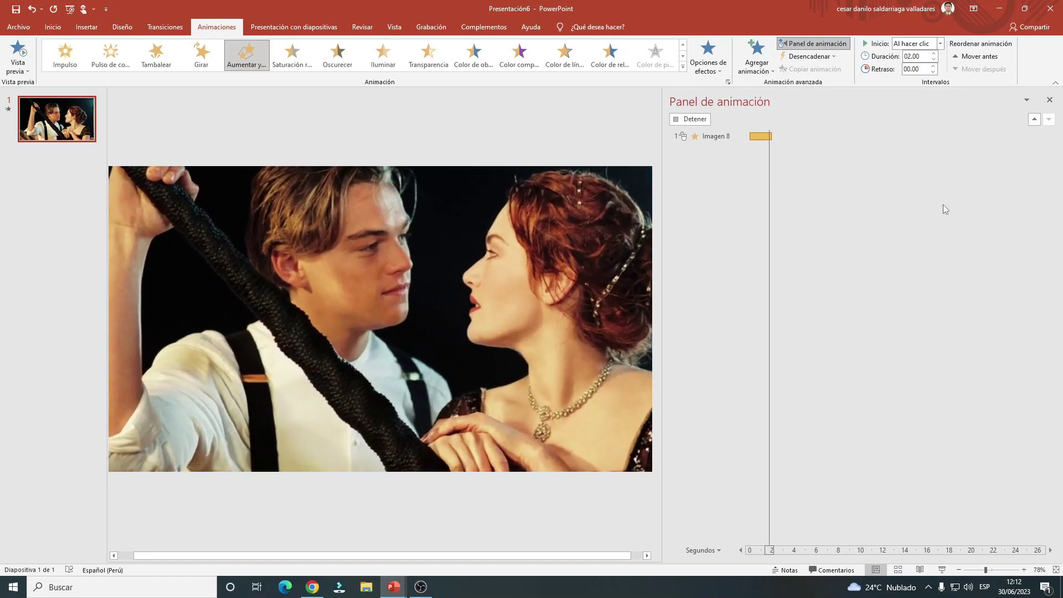
pyautogui.click(940, 43)
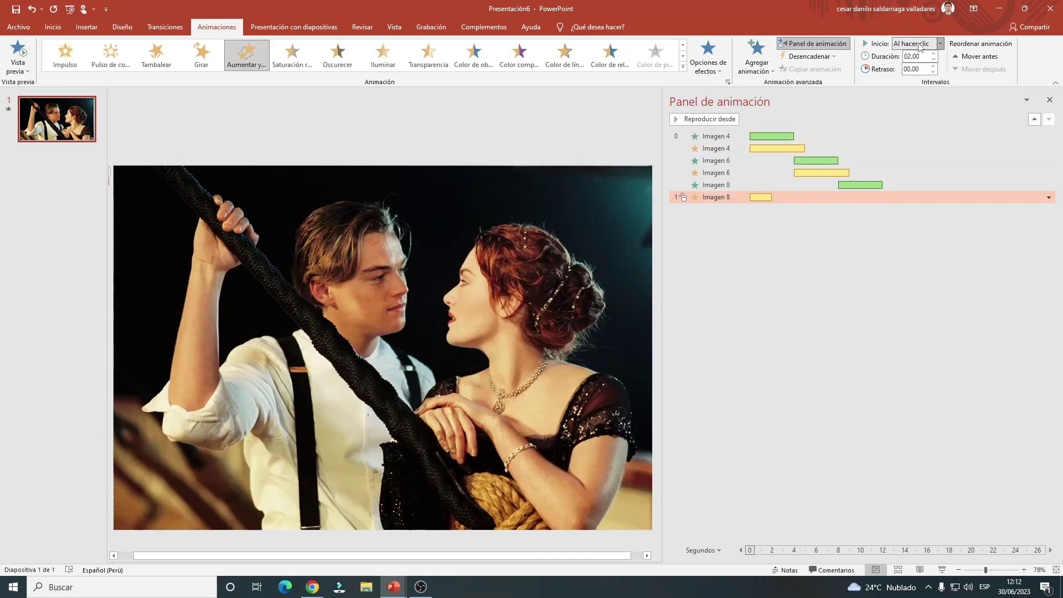
pyautogui.click(914, 59)
pyautogui.tripleClick(916, 68)
pyautogui.write('8')
pyautogui.press('Return')
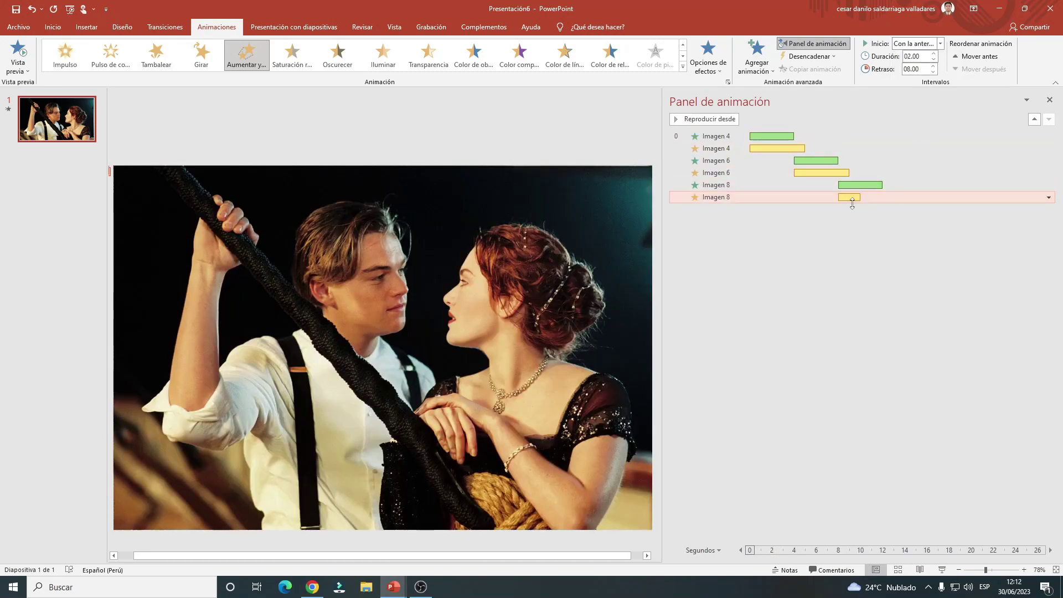
pyautogui.click(934, 54)
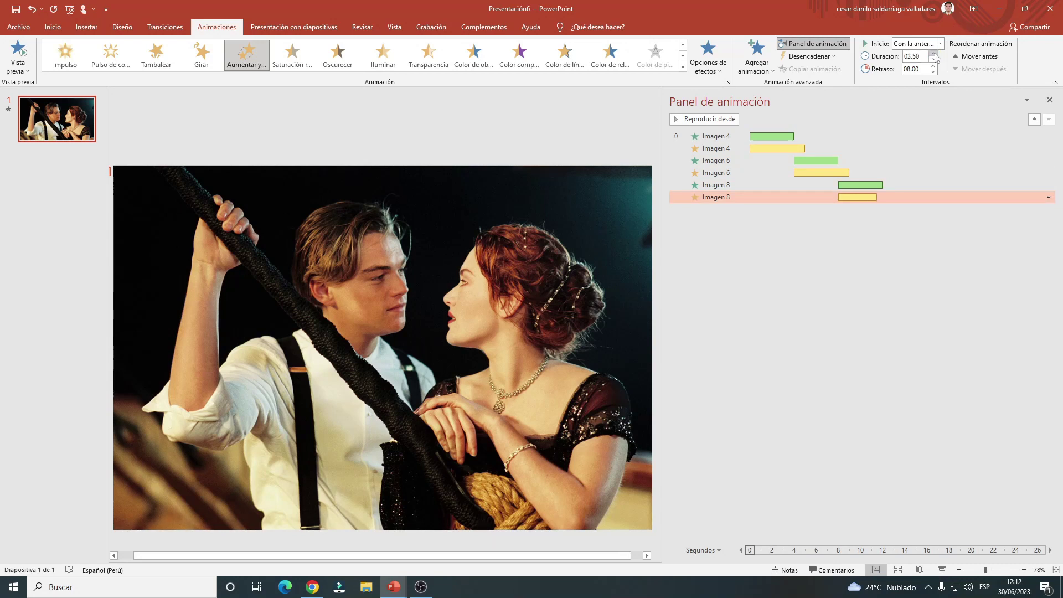
pyautogui.click(935, 53)
pyautogui.click(934, 53)
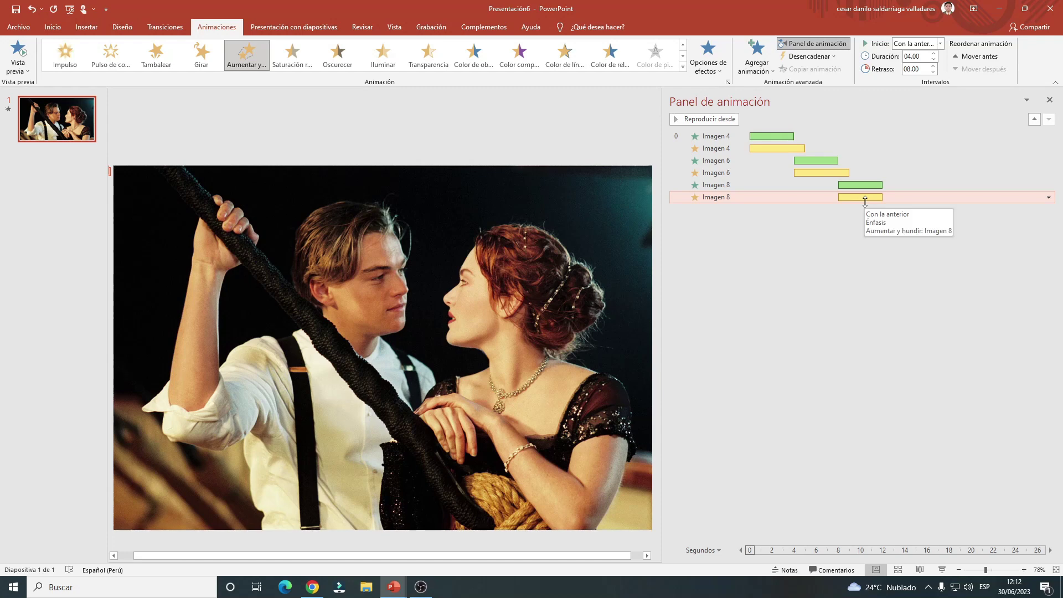
pyautogui.click(933, 53)
pyautogui.click(934, 53)
pyautogui.click(934, 53)
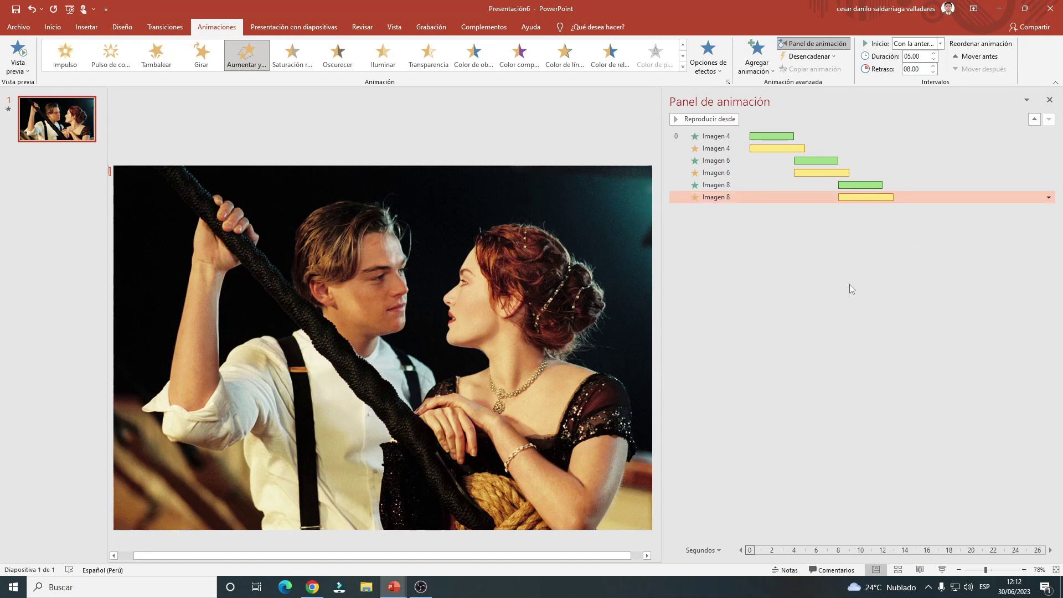
# Insert the TITAN-60 picture from this computer onto the slide.
pyautogui.click(87, 28)
pyautogui.click(100, 58)
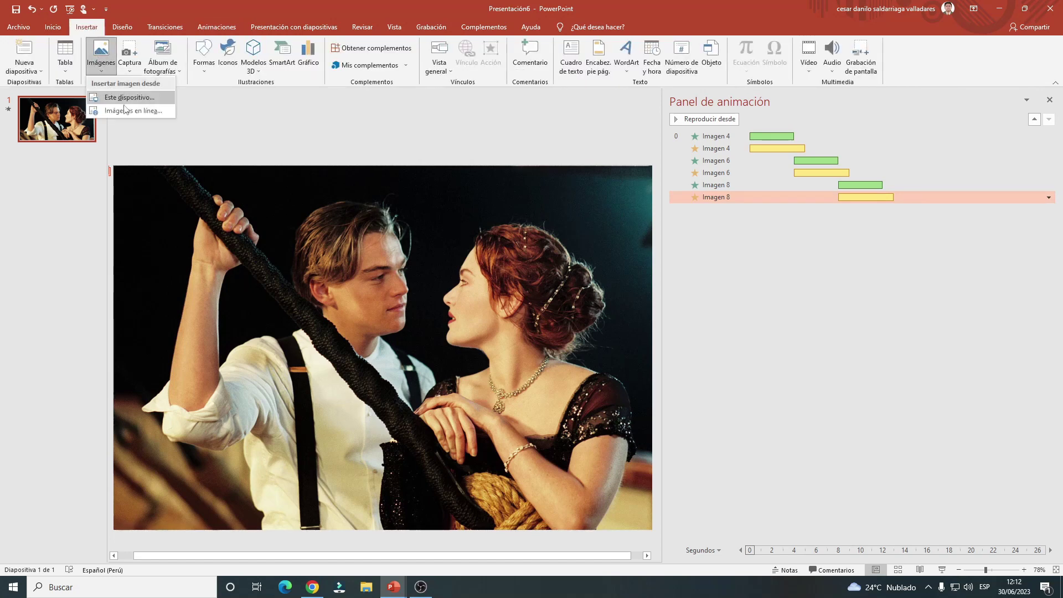
pyautogui.click(129, 98)
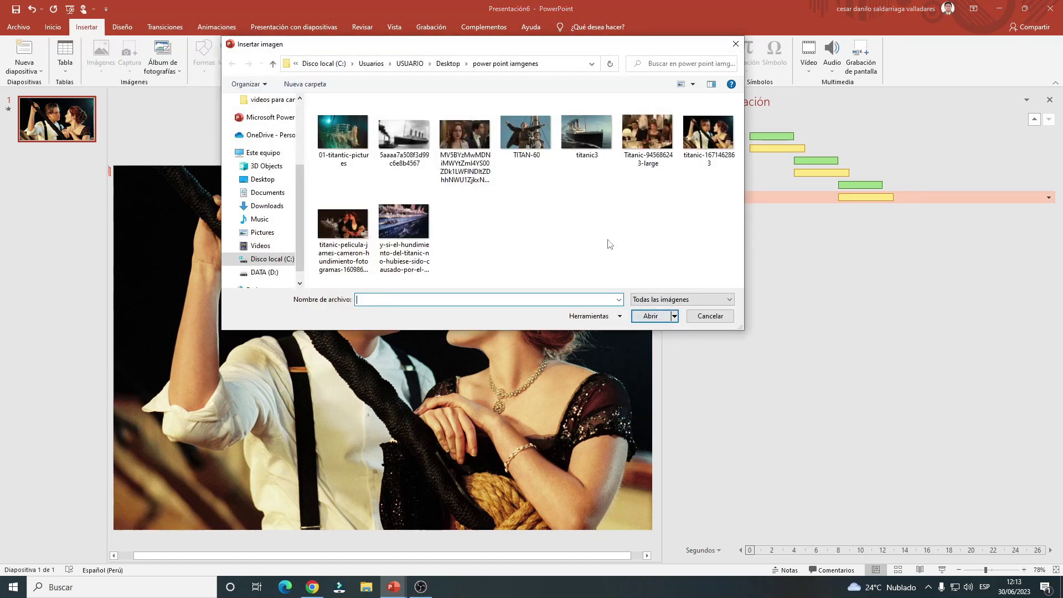
pyautogui.click(524, 137)
pyautogui.click(646, 315)
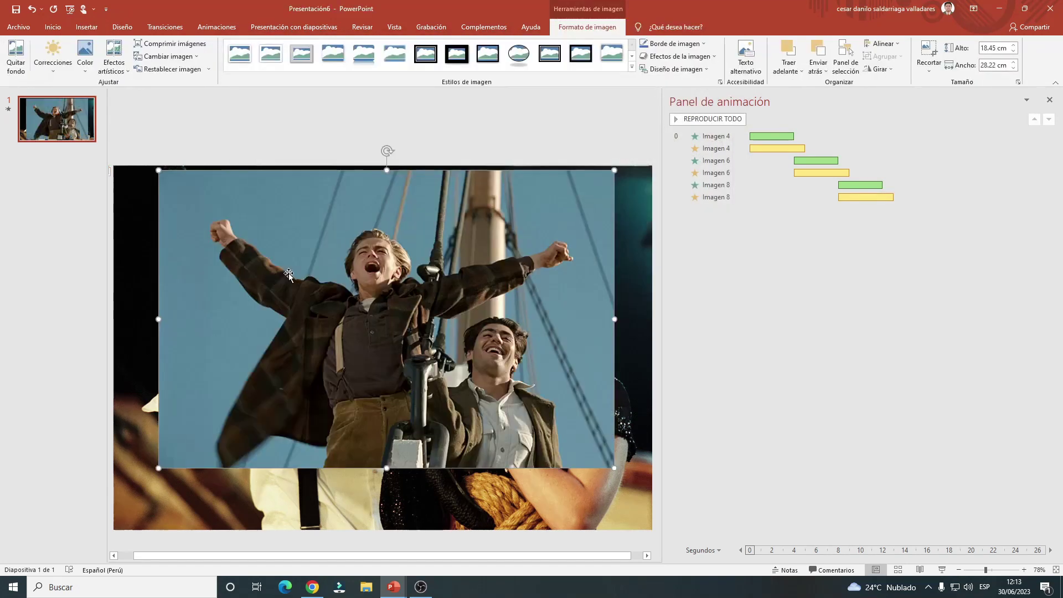
# Move and enlarge the TITAN-60 picture so it covers the whole slide.
pyautogui.moveTo(289, 264); pyautogui.dragTo(244, 260)
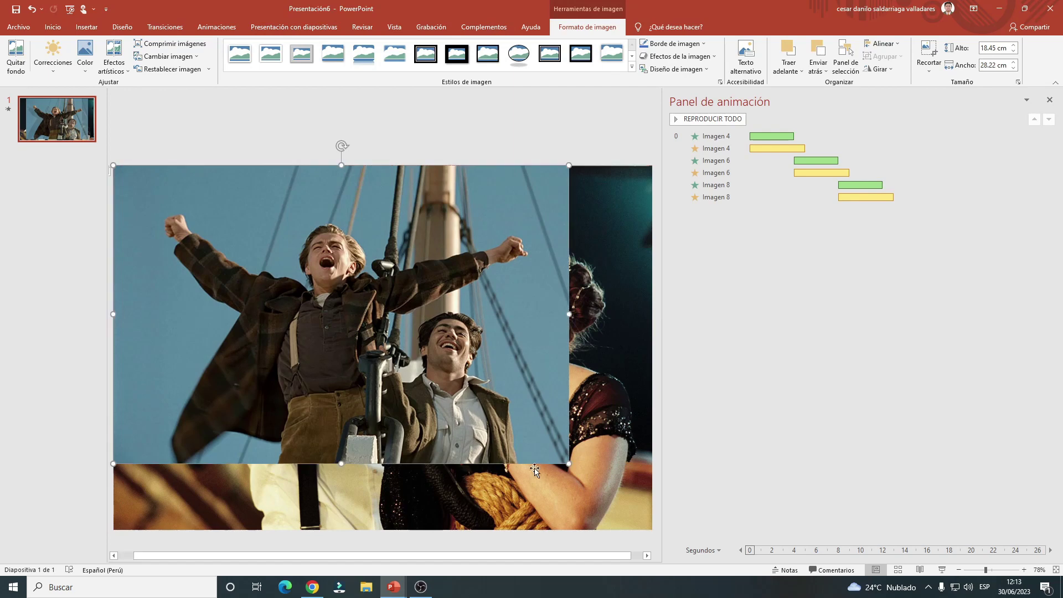
pyautogui.moveTo(566, 466); pyautogui.dragTo(653, 518)
pyautogui.moveTo(383, 518); pyautogui.dragTo(386, 528)
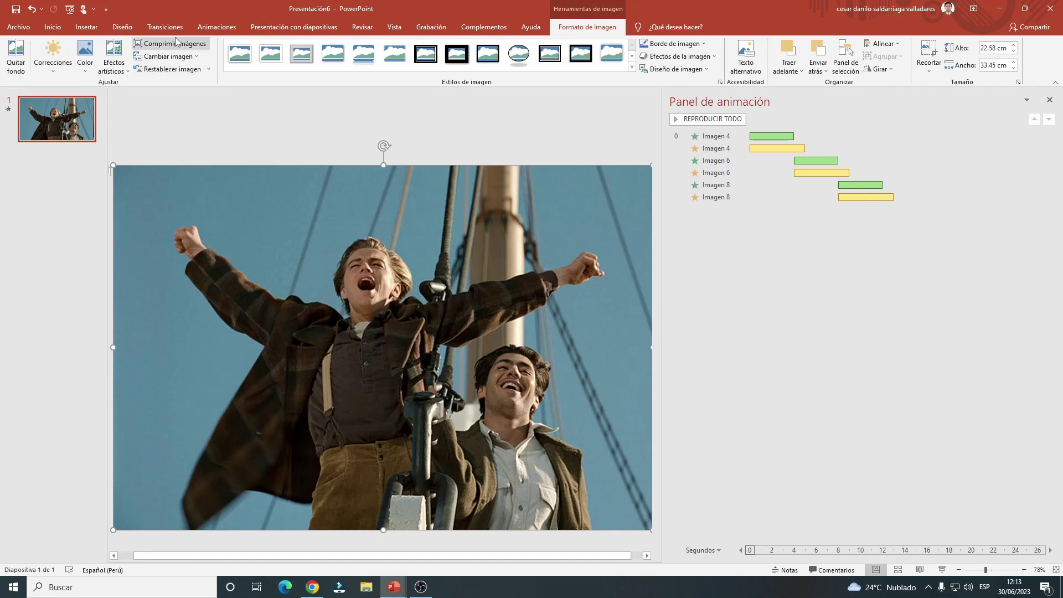
# Give Imagen 10 a Desvanecer fade: Con la anterior, 04.00 duration, 12.00-second delay.
pyautogui.click(216, 27)
pyautogui.click(157, 56)
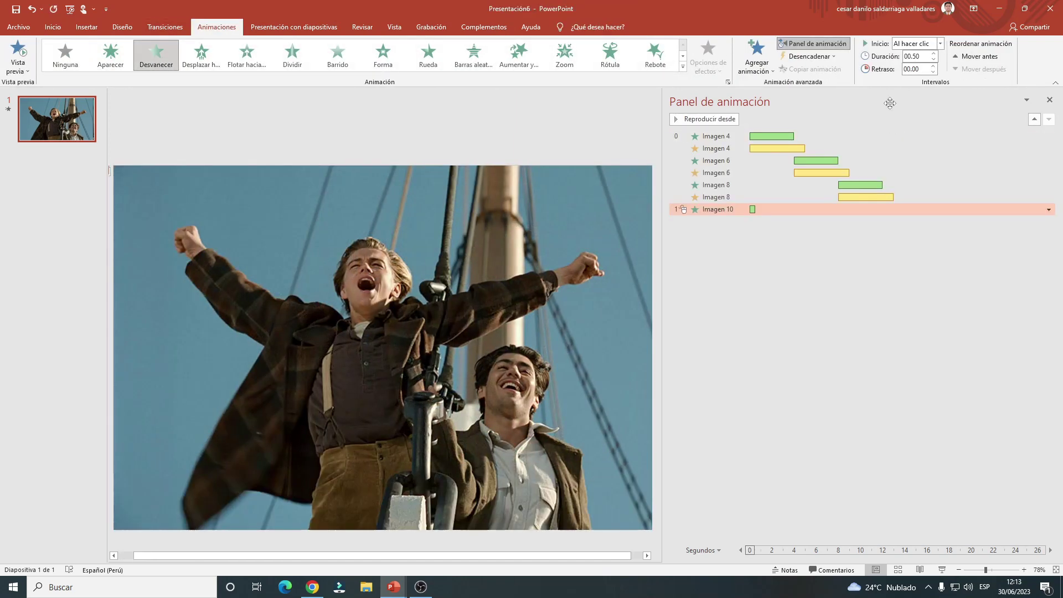
pyautogui.click(939, 43)
pyautogui.click(928, 67)
pyautogui.click(933, 54)
pyautogui.click(933, 53)
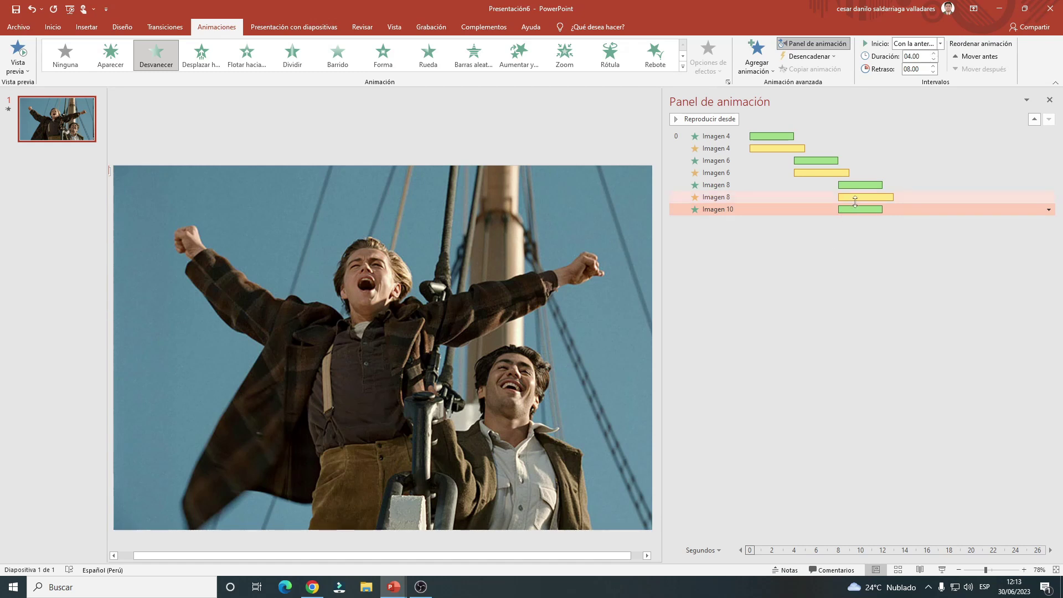
pyautogui.moveTo(905, 208); pyautogui.dragTo(902, 210)
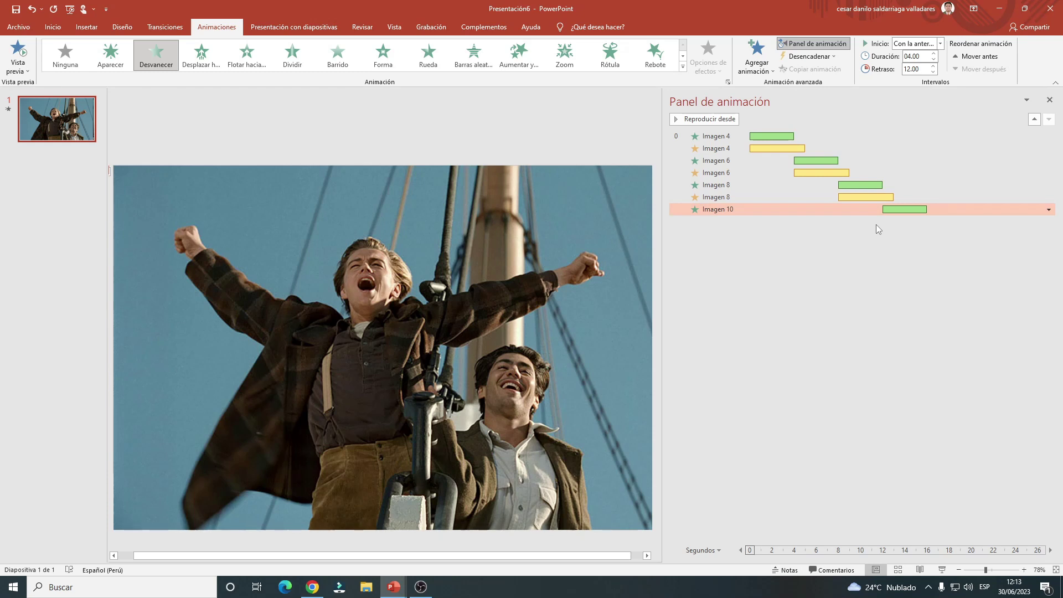
# Add an Aumentar emphasis to Imagen 10: Con la anterior, 12.00 delay, 05.00 duration.
pyautogui.click(756, 67)
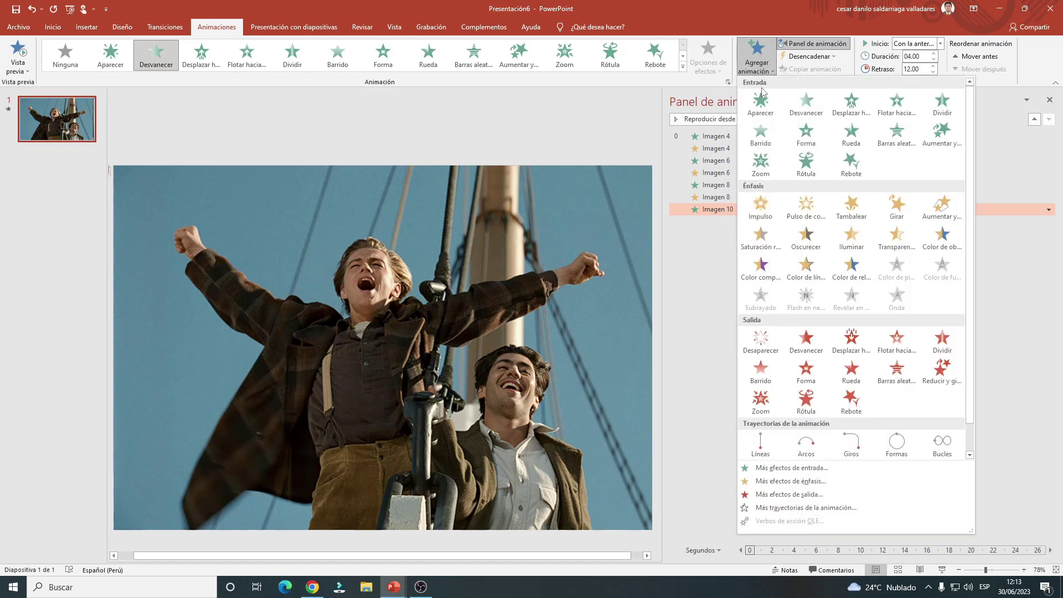
pyautogui.click(932, 208)
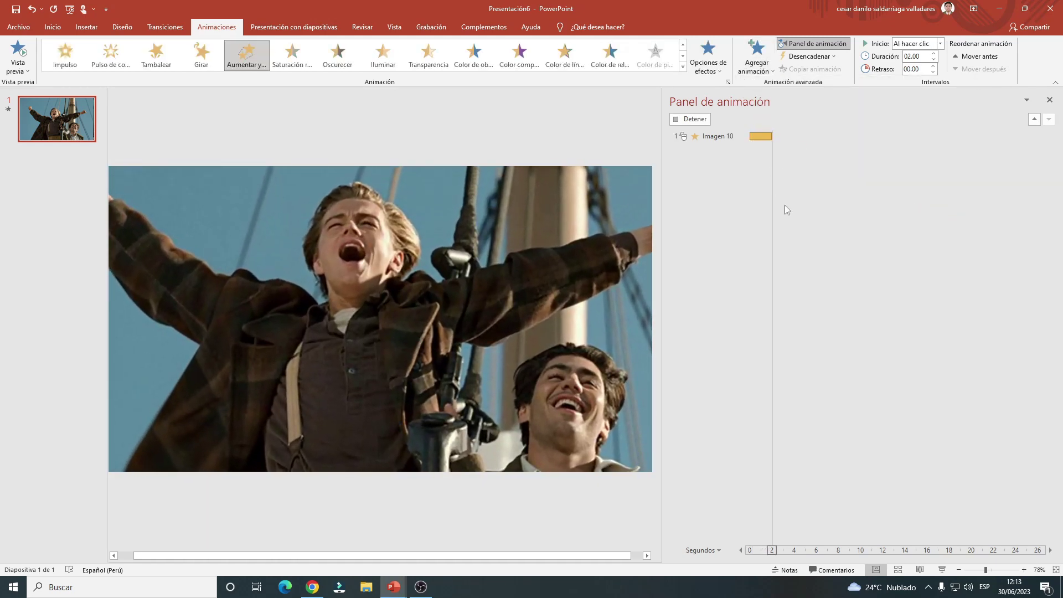
pyautogui.click(940, 43)
pyautogui.click(932, 66)
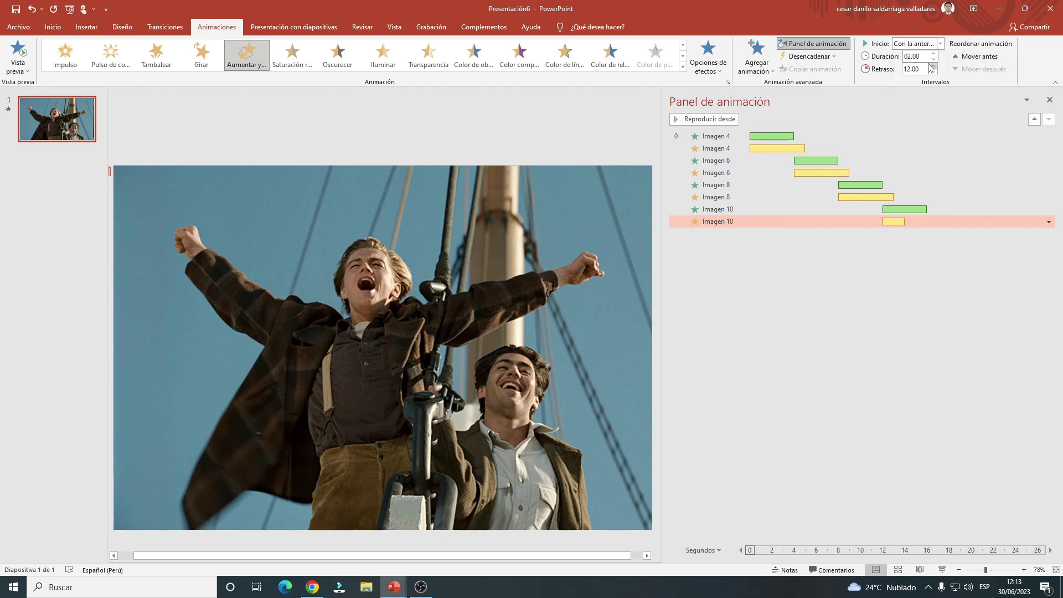
pyautogui.click(933, 53)
pyautogui.click(934, 53)
pyautogui.click(22, 63)
# Insert the X2Download Música de Drama y Acción file from this computer as audio.
pyautogui.click(87, 29)
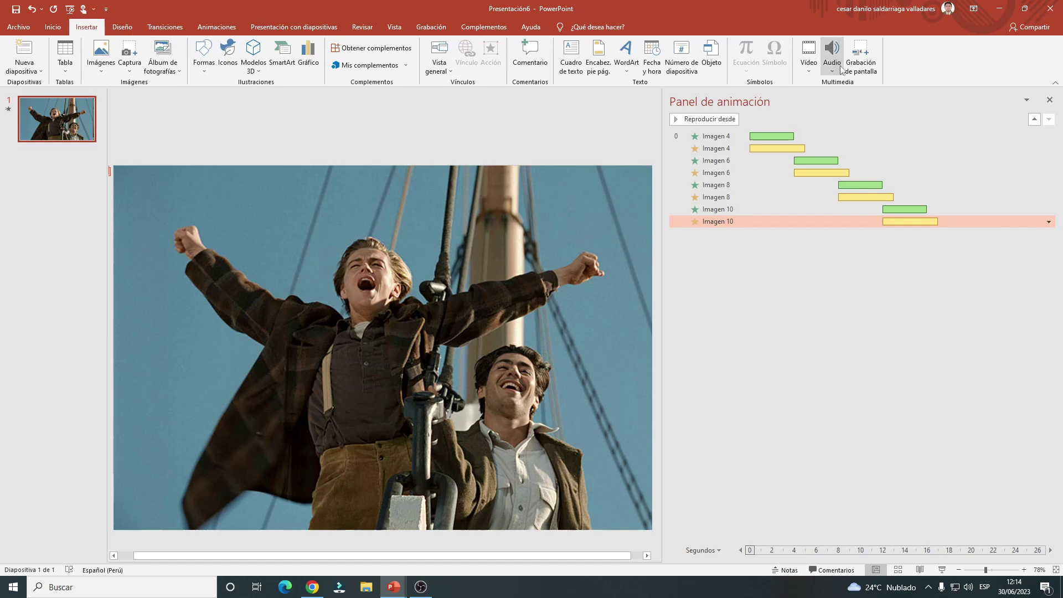
pyautogui.click(832, 74)
pyautogui.click(862, 84)
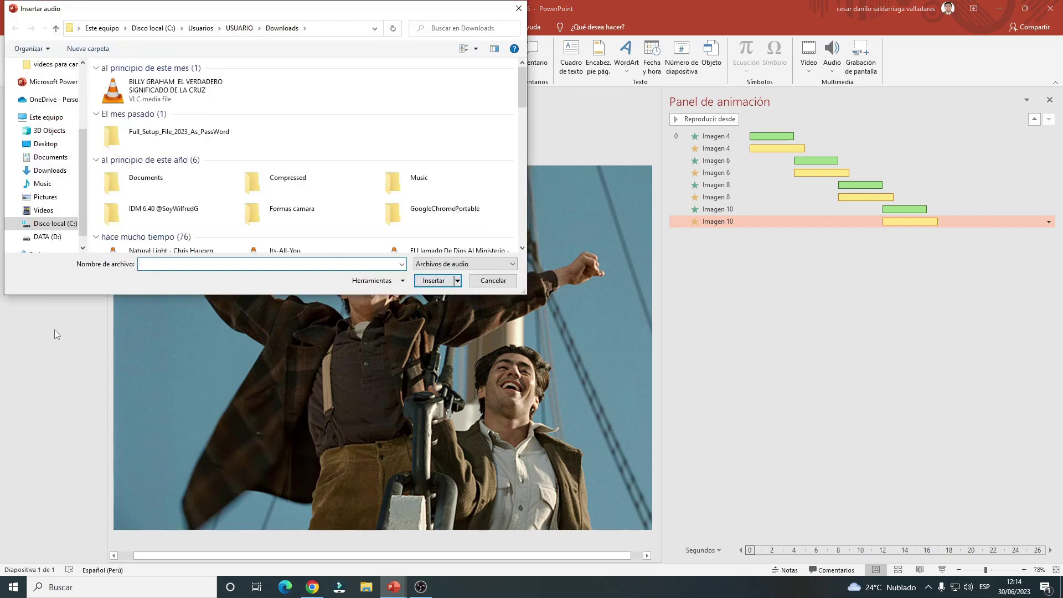
pyautogui.click(169, 97)
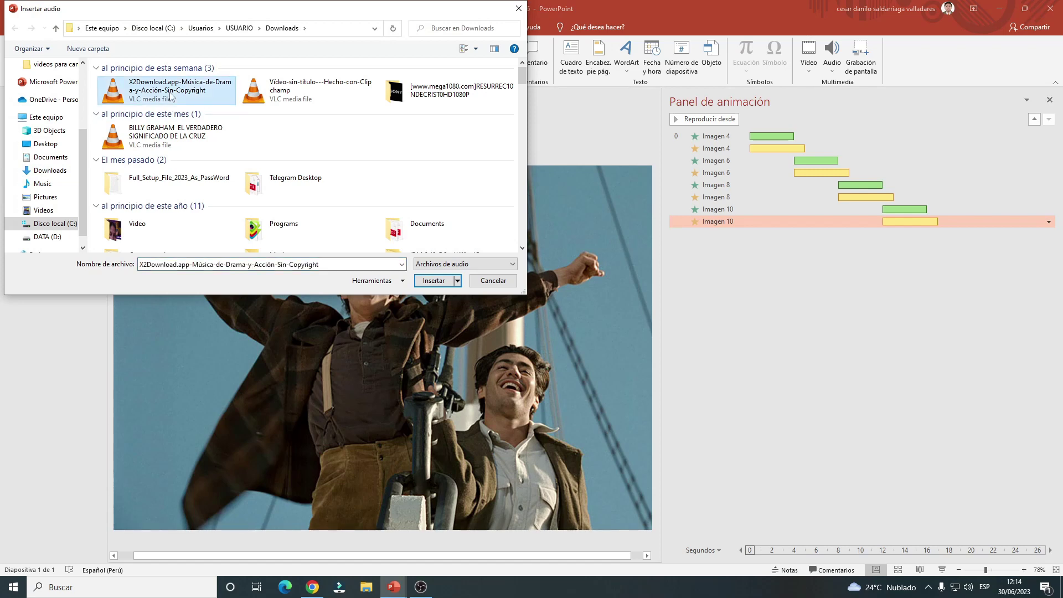
pyautogui.click(431, 281)
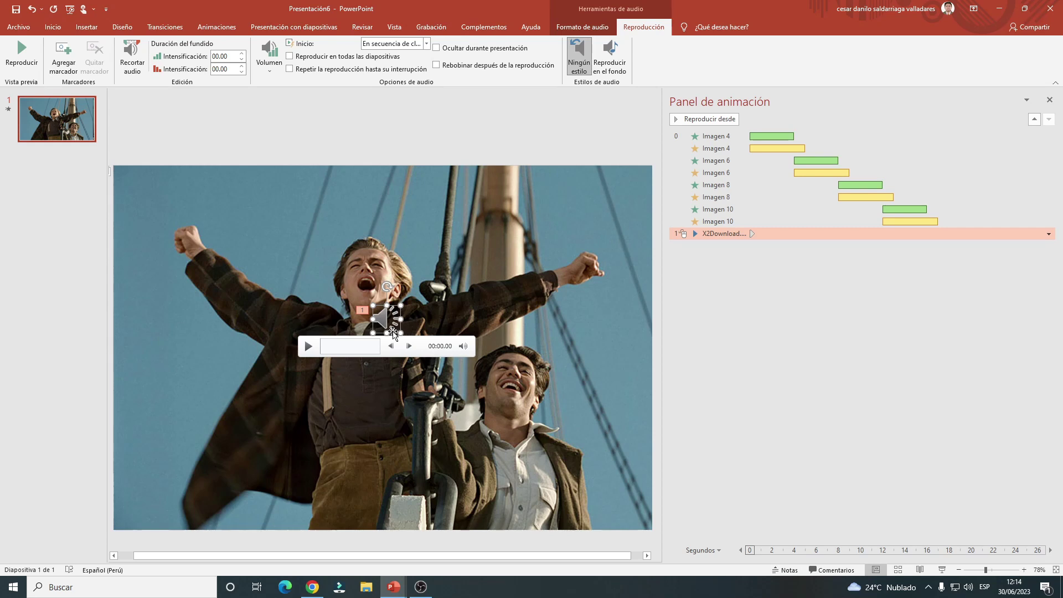
# Set the music to Reproducir en el fondo and test its playback.
pyautogui.click(620, 71)
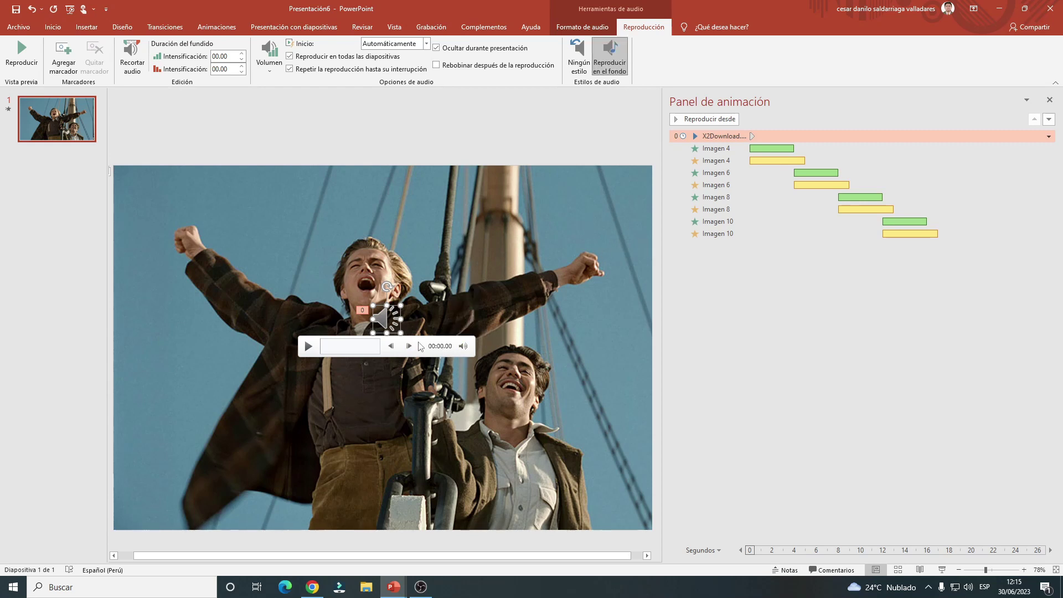
pyautogui.click(22, 61)
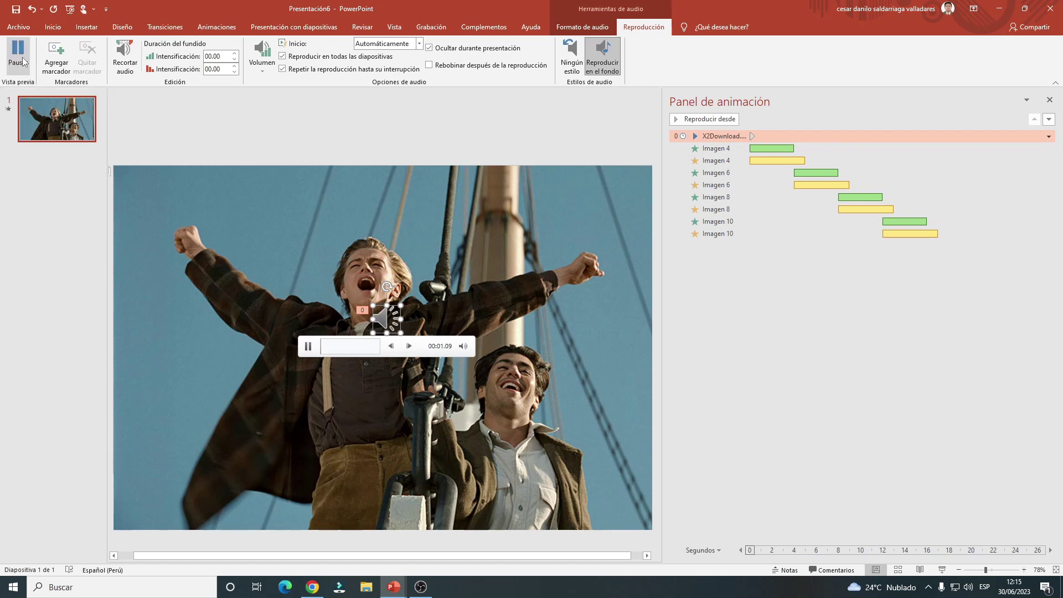
pyautogui.click(22, 62)
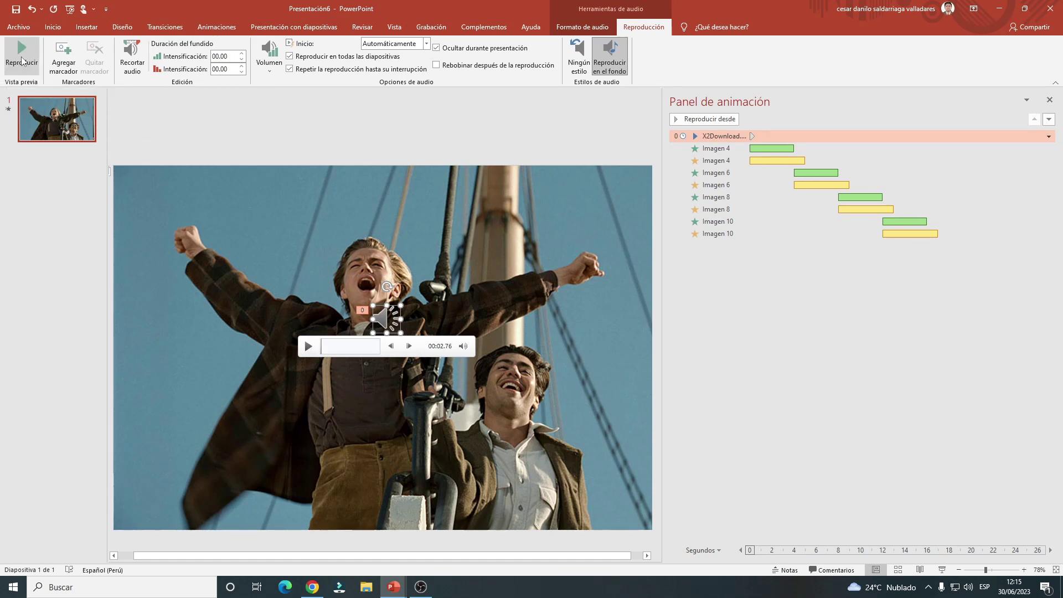
pyautogui.click(309, 346)
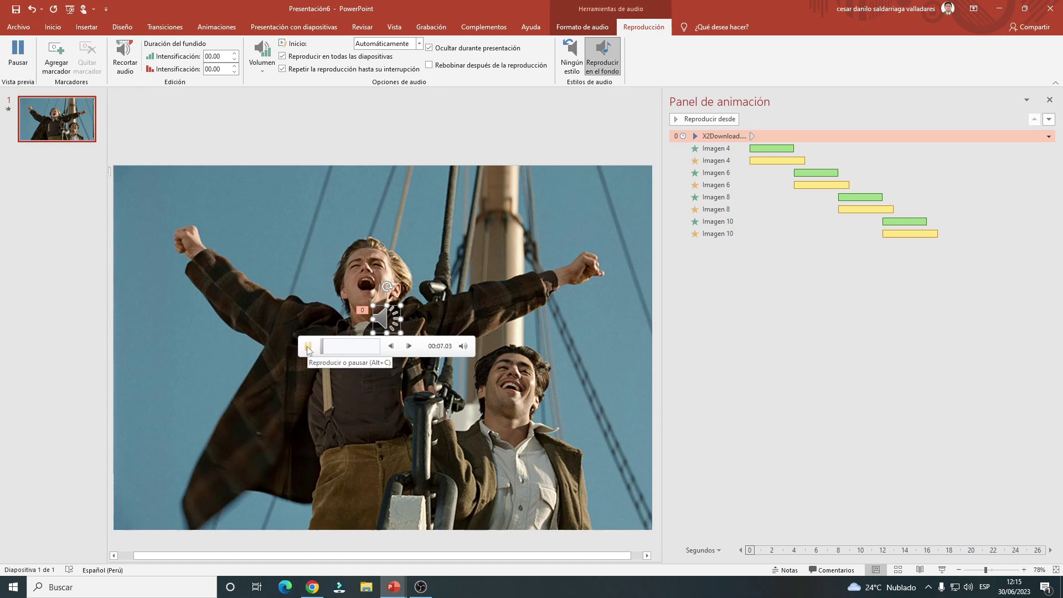
pyautogui.click(308, 347)
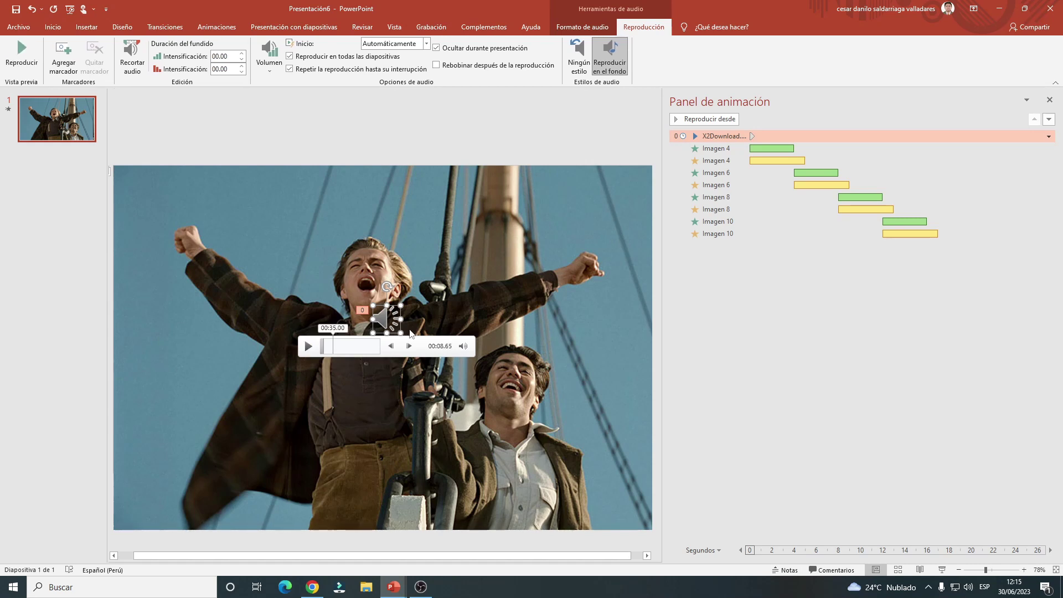
# Move the audio icon to the bottom-right corner and preview the animations with music.
pyautogui.moveTo(395, 320); pyautogui.dragTo(634, 505)
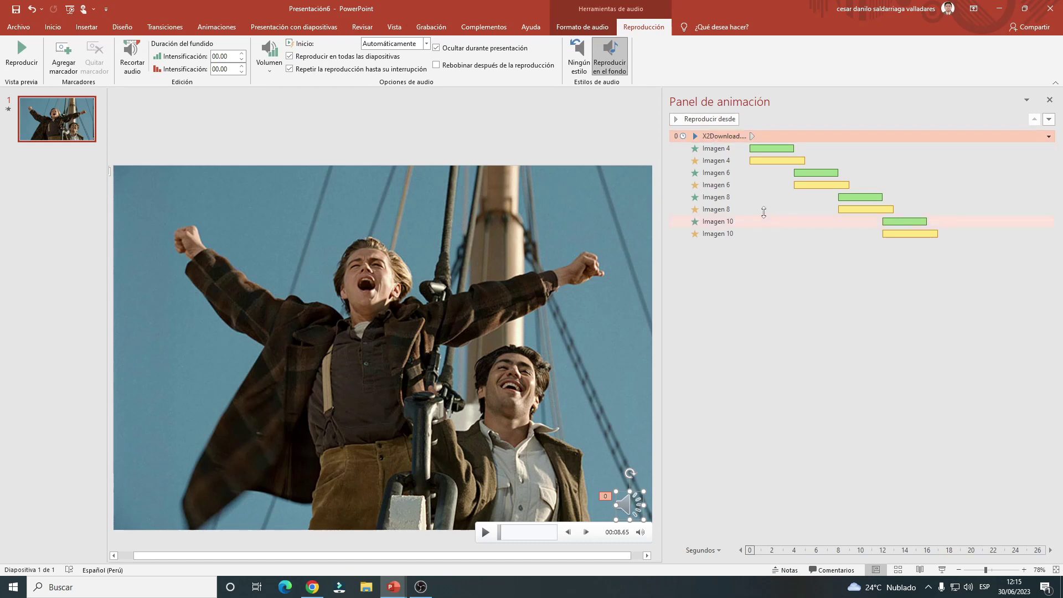
pyautogui.click(54, 28)
pyautogui.click(233, 29)
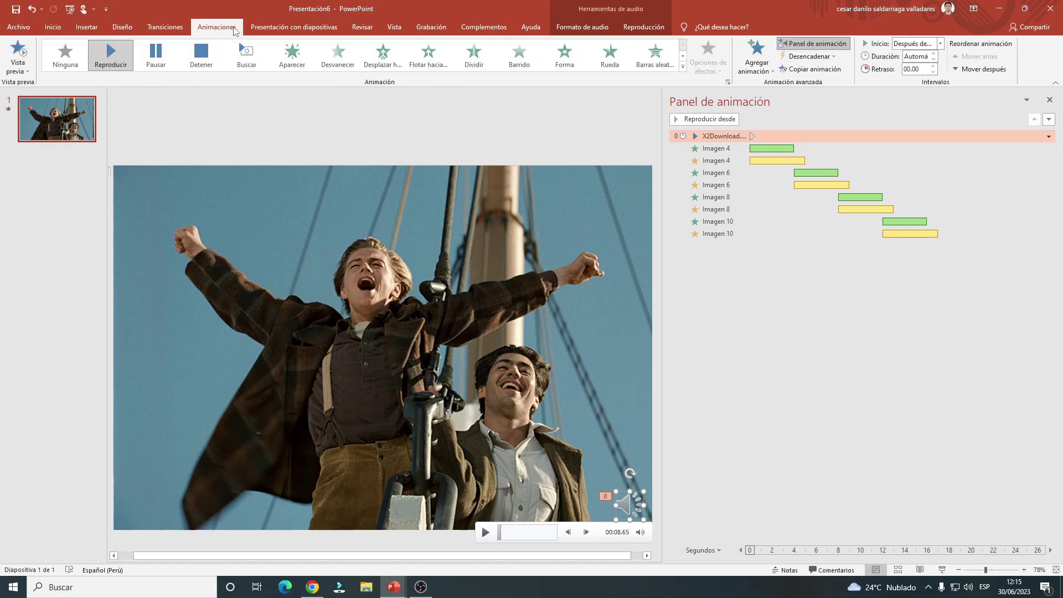
pyautogui.click(20, 52)
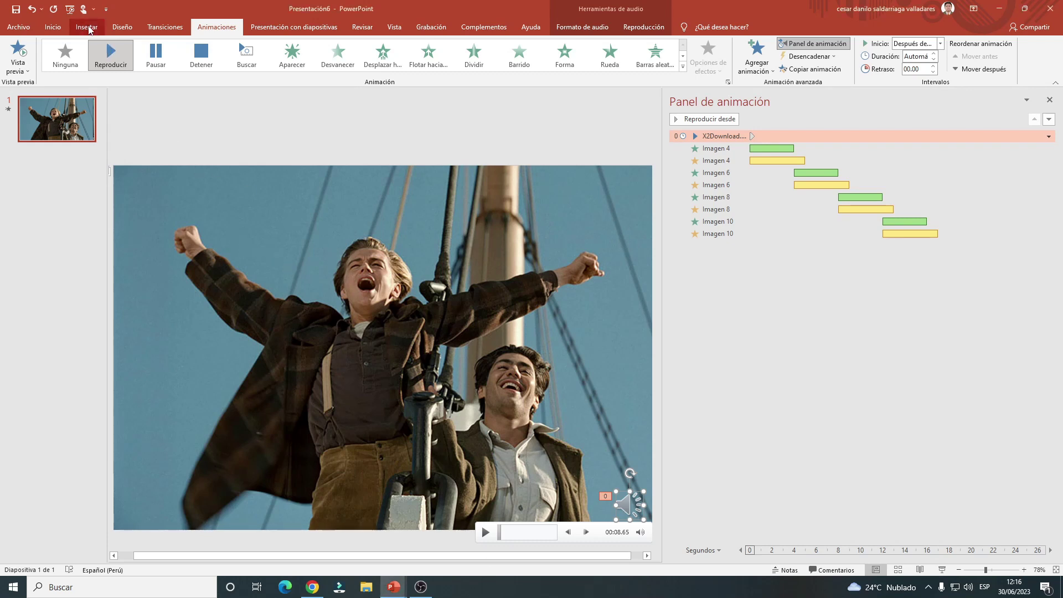
# Add a text box reading 'Hola espero te guste este video' on the slide.
pyautogui.click(84, 29)
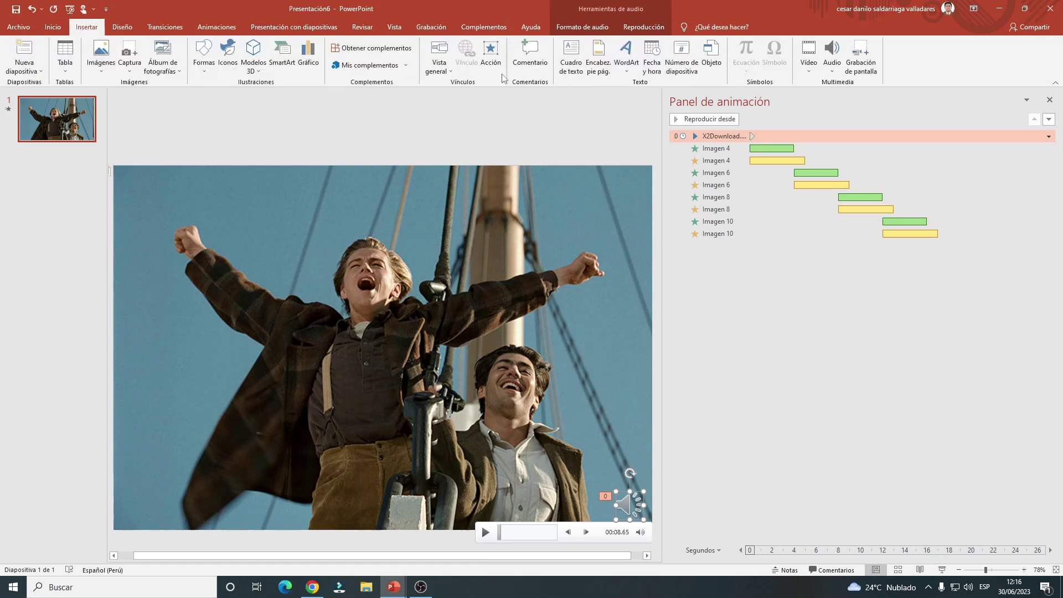
pyautogui.click(571, 55)
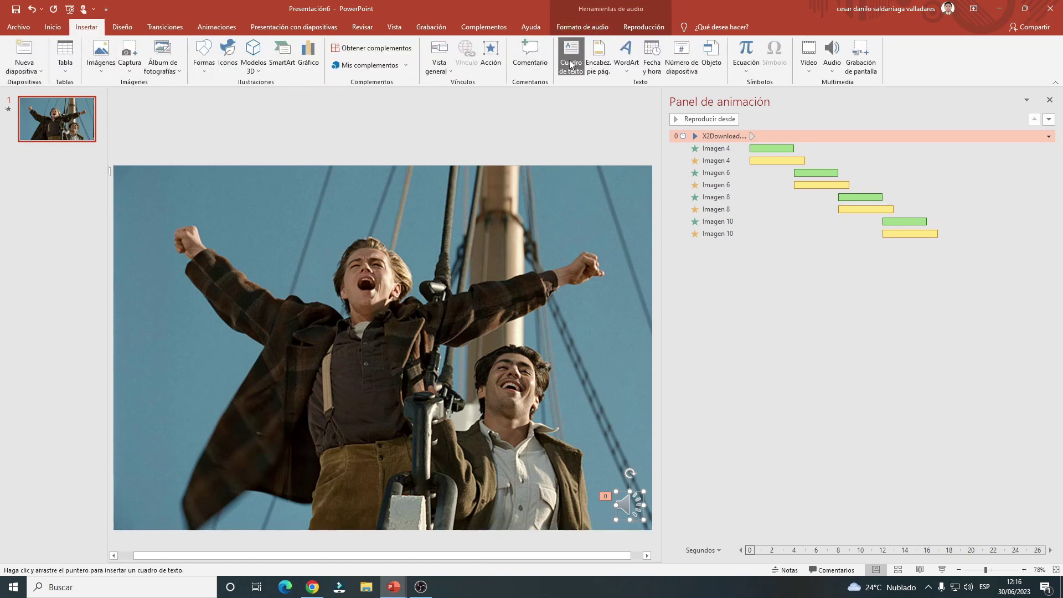
pyautogui.click(347, 204)
pyautogui.write('Hola')
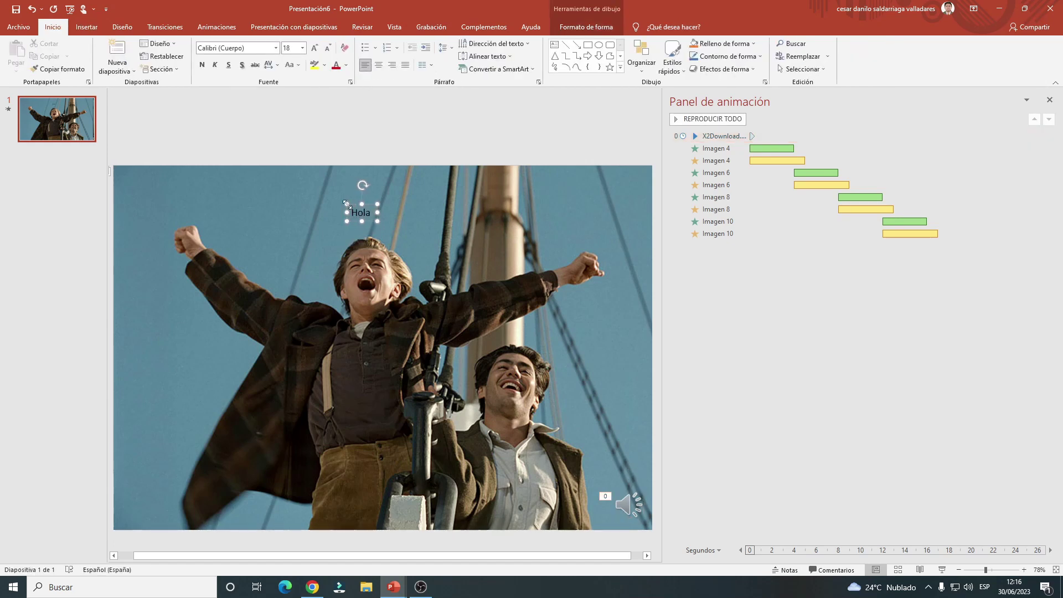
pyautogui.write(' espero te')
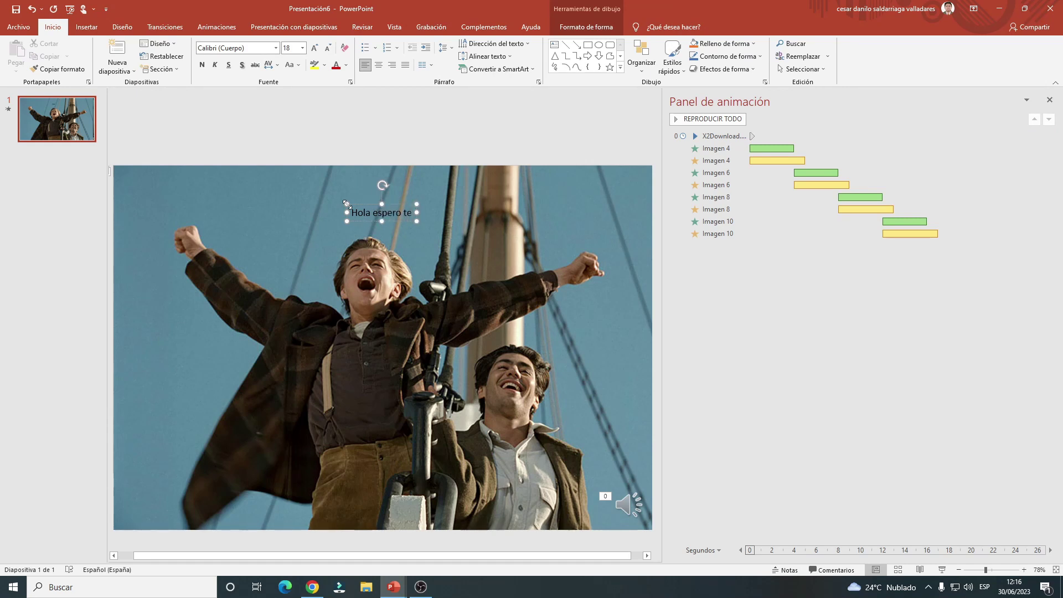
pyautogui.write(' guste este')
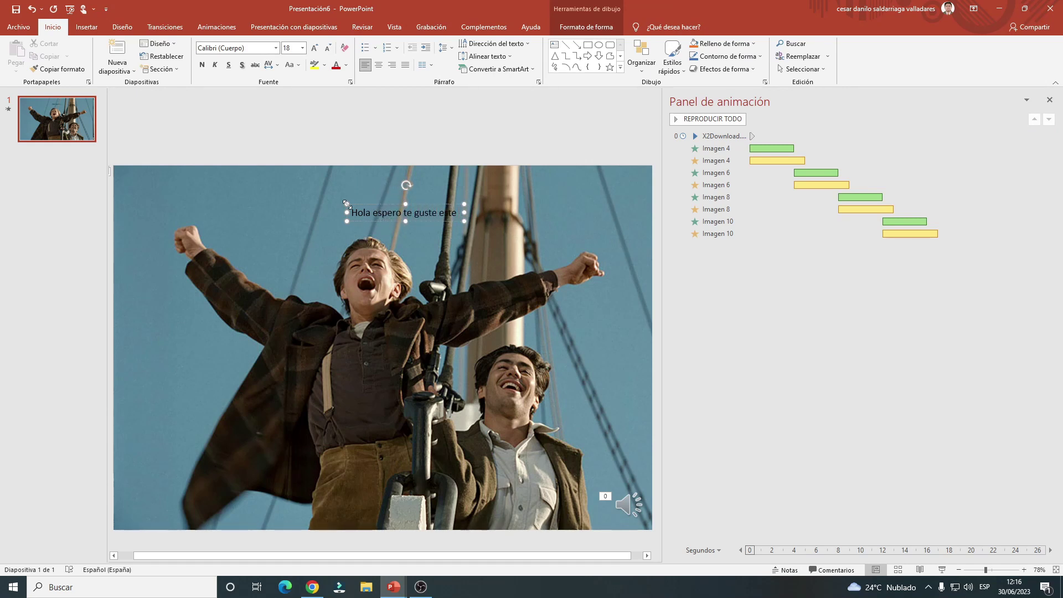
pyautogui.write(' video')
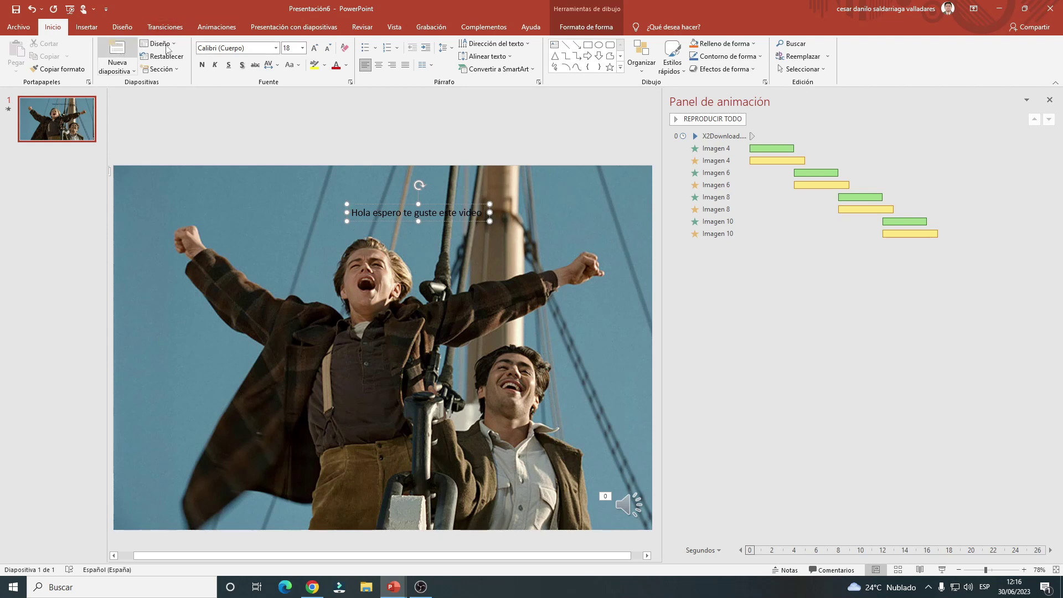
# Make the greeting yellow, bold and 36 pt, and move it to the top centre.
pyautogui.click(346, 66)
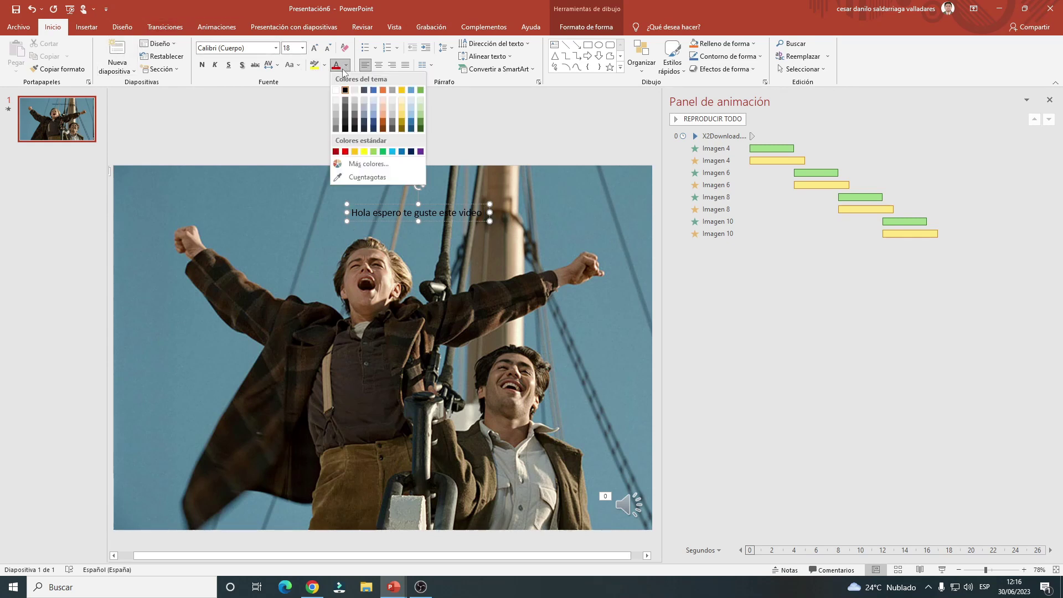
pyautogui.click(364, 152)
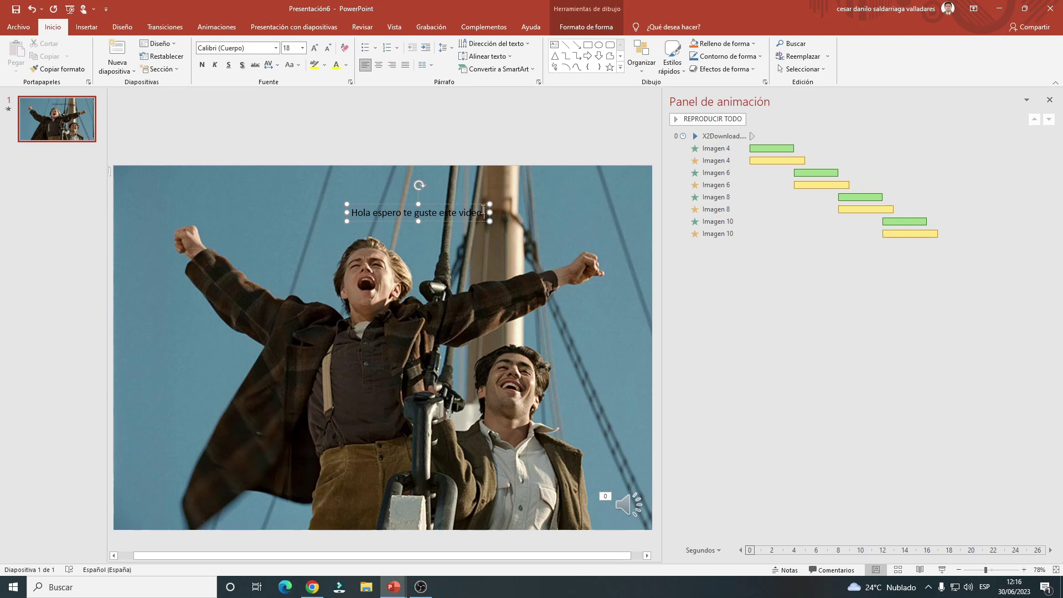
pyautogui.moveTo(353, 213); pyautogui.dragTo(483, 213)
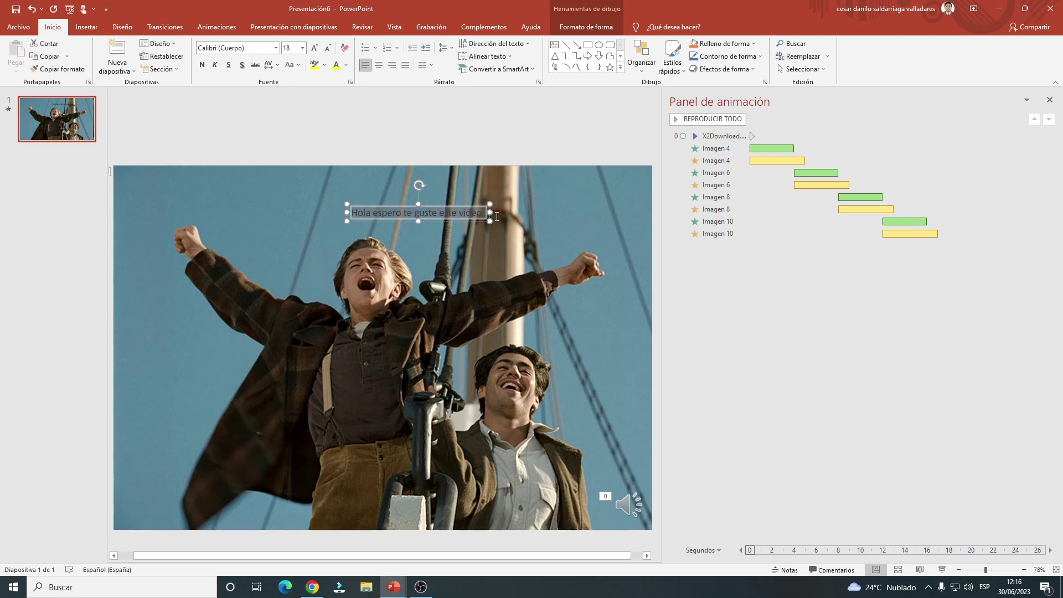
pyautogui.click(339, 69)
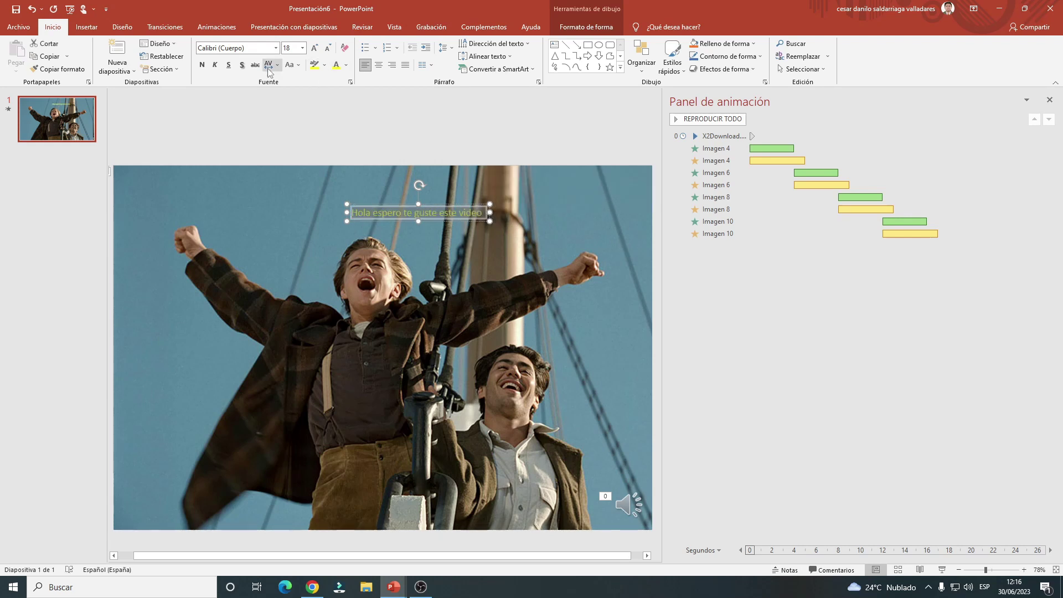
pyautogui.click(202, 65)
pyautogui.click(314, 48)
pyautogui.click(314, 47)
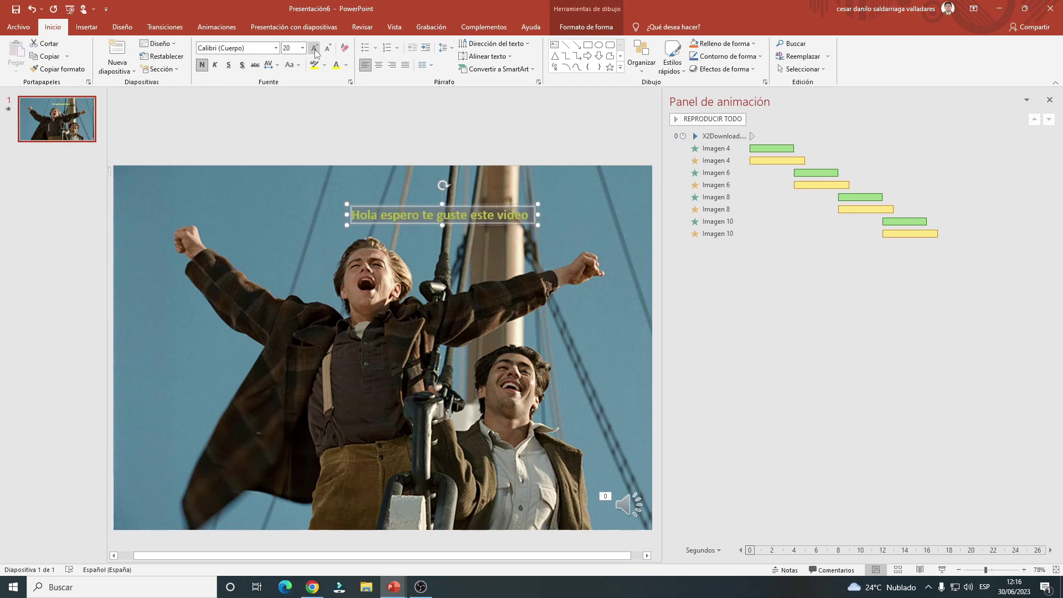
pyautogui.click(314, 47)
pyautogui.click(315, 48)
pyautogui.click(314, 48)
pyautogui.moveTo(437, 204); pyautogui.dragTo(356, 179)
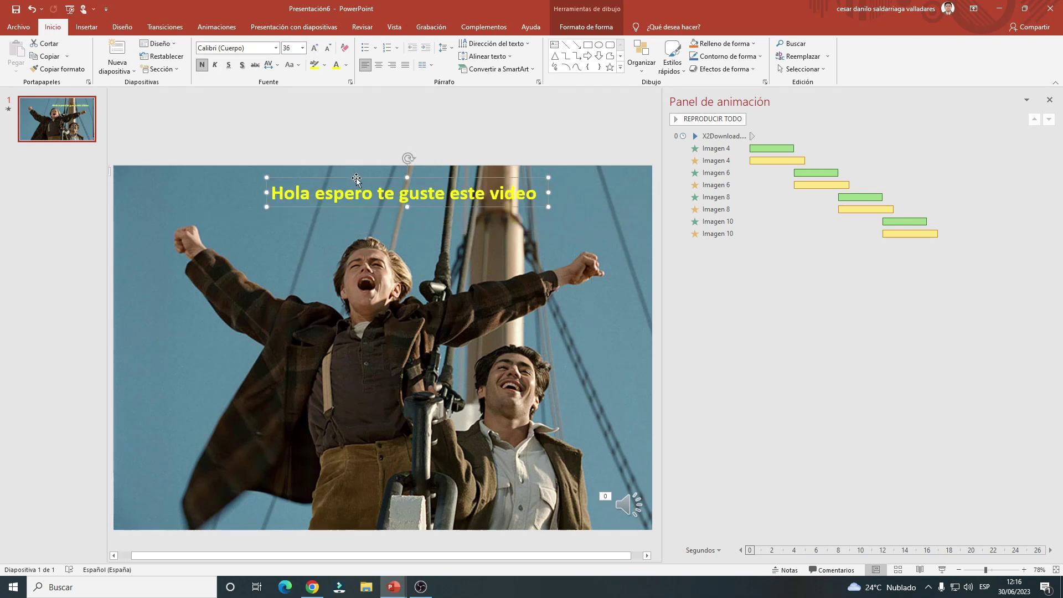
pyautogui.click(759, 326)
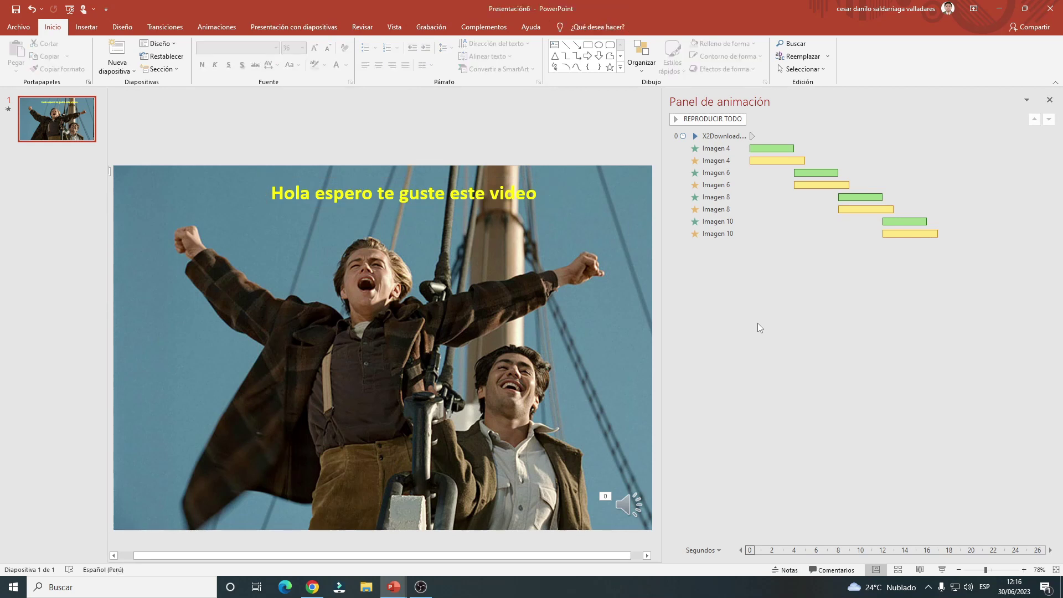
# Delete the 'Hola espero te guste este video' text box, keeping the bow photo and music icon.
pyautogui.click(419, 198)
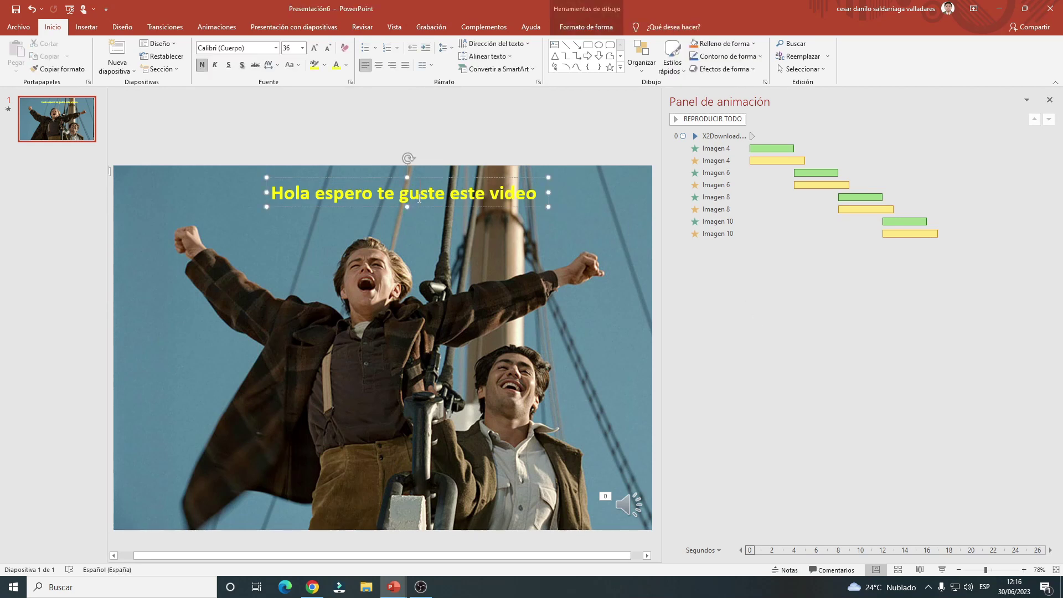
pyautogui.click(217, 27)
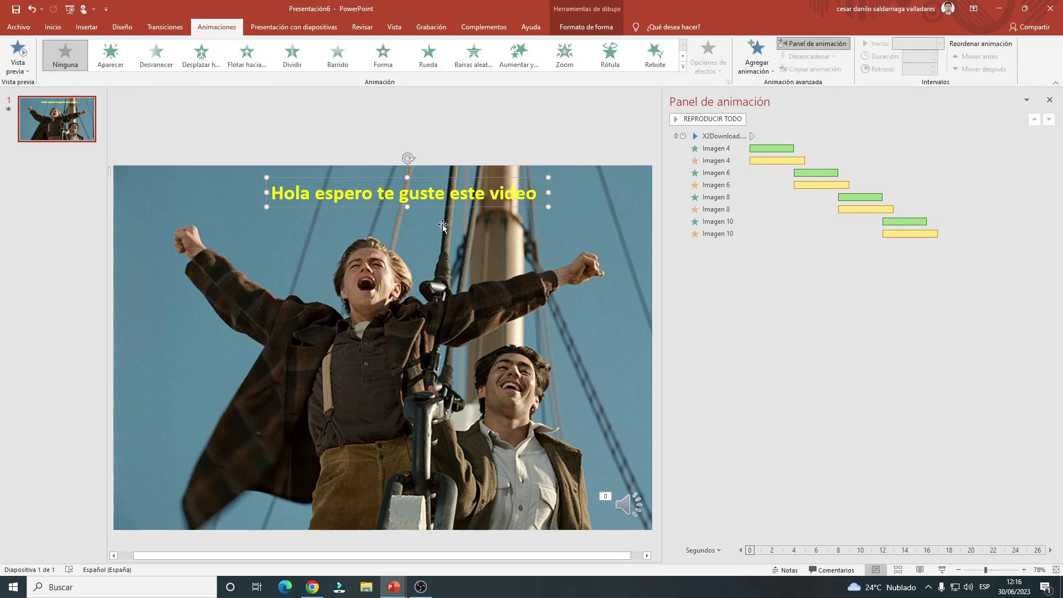
pyautogui.click(850, 356)
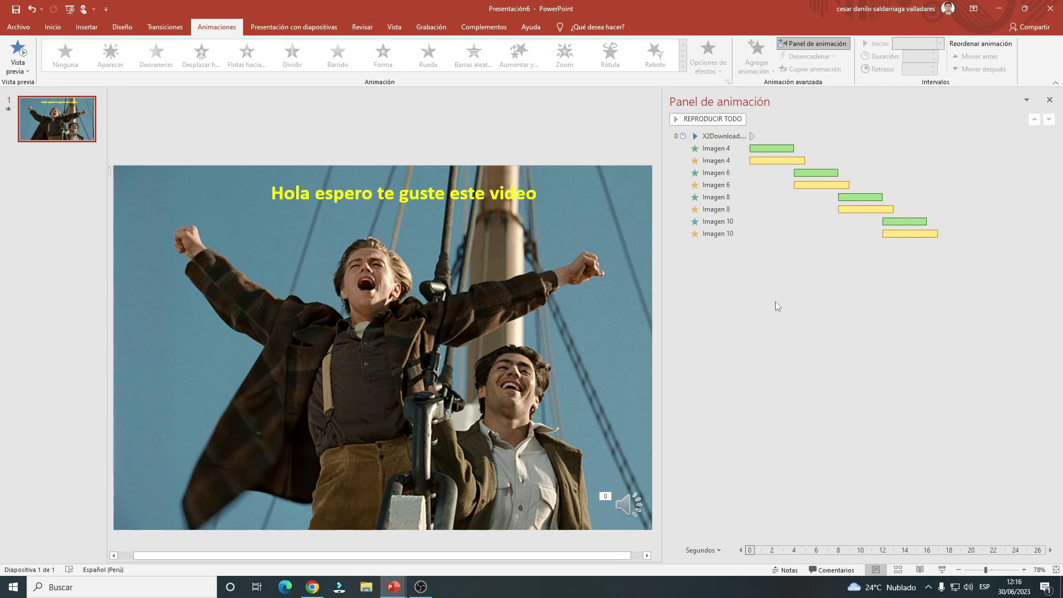
pyautogui.click(536, 178)
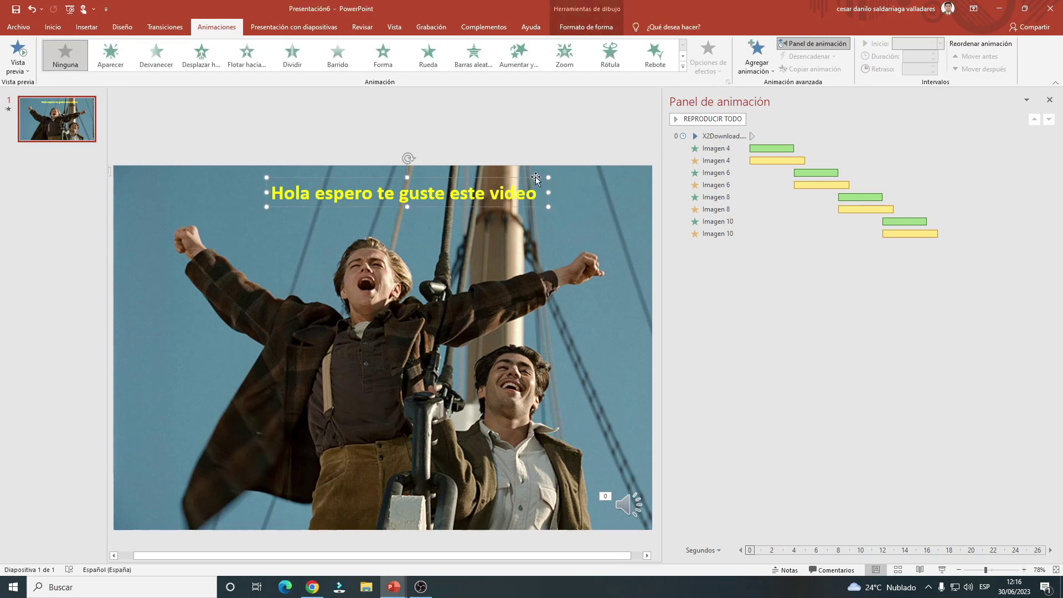
pyautogui.press('Delete')
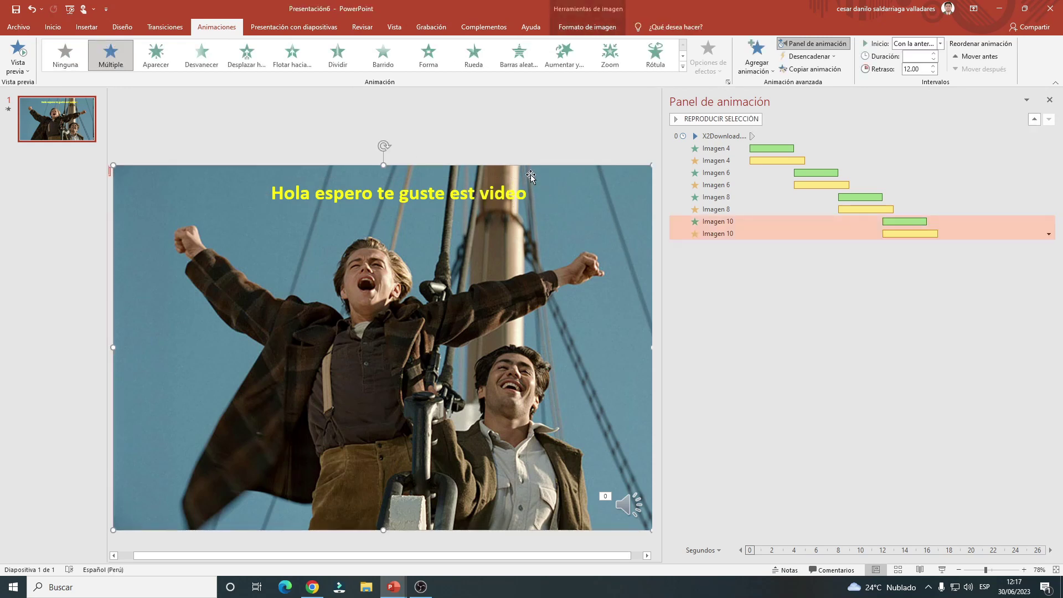
pyautogui.click(523, 194)
pyautogui.press('Delete')
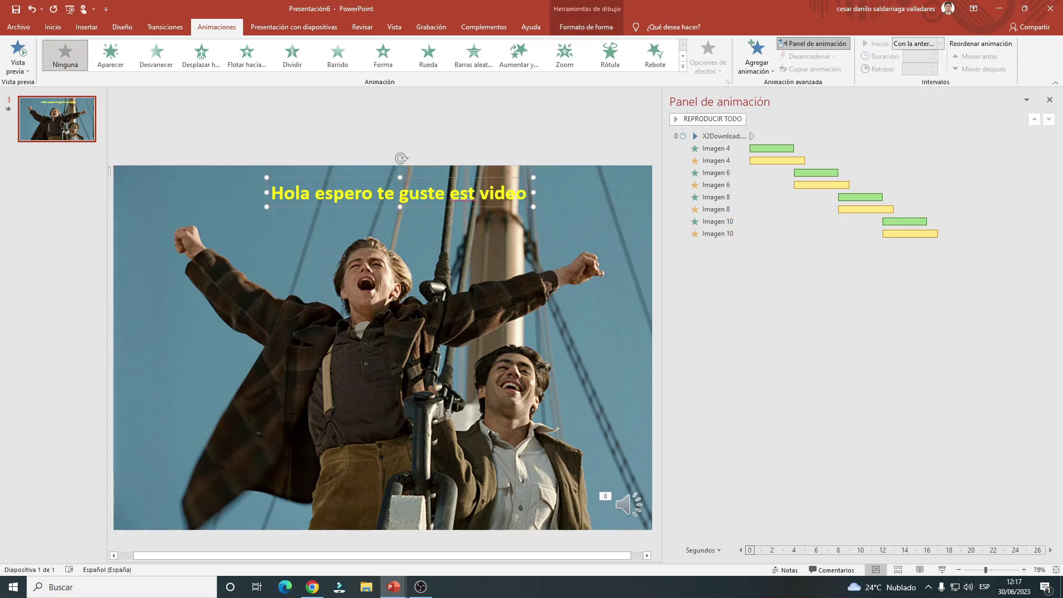
pyautogui.click(527, 178)
pyautogui.press('Delete')
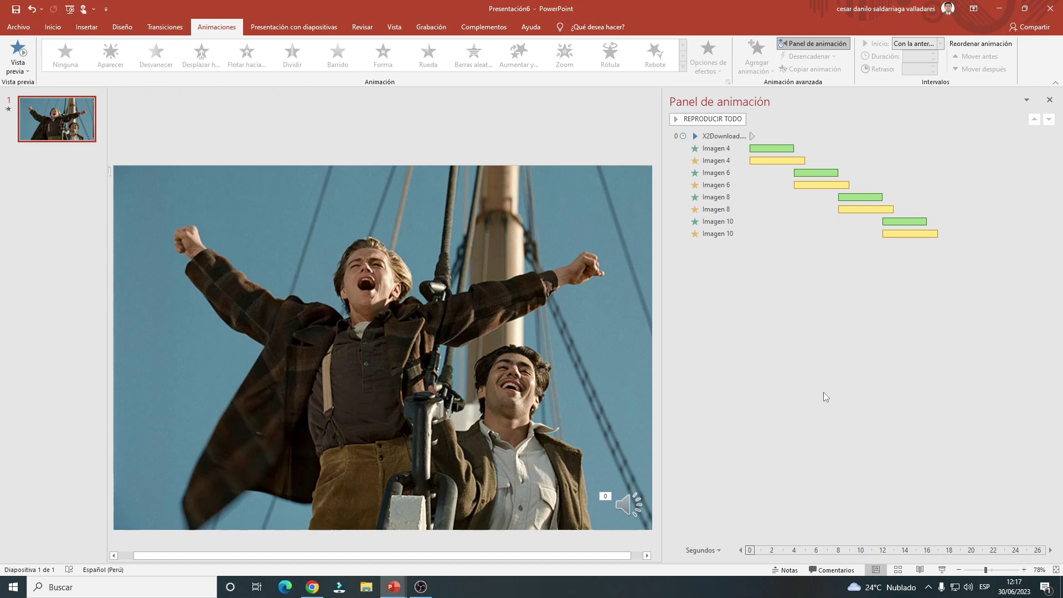
# Save the presentation as a Vídeo MPEG-4 named 'video titanic' in Documents.
pyautogui.click(16, 29)
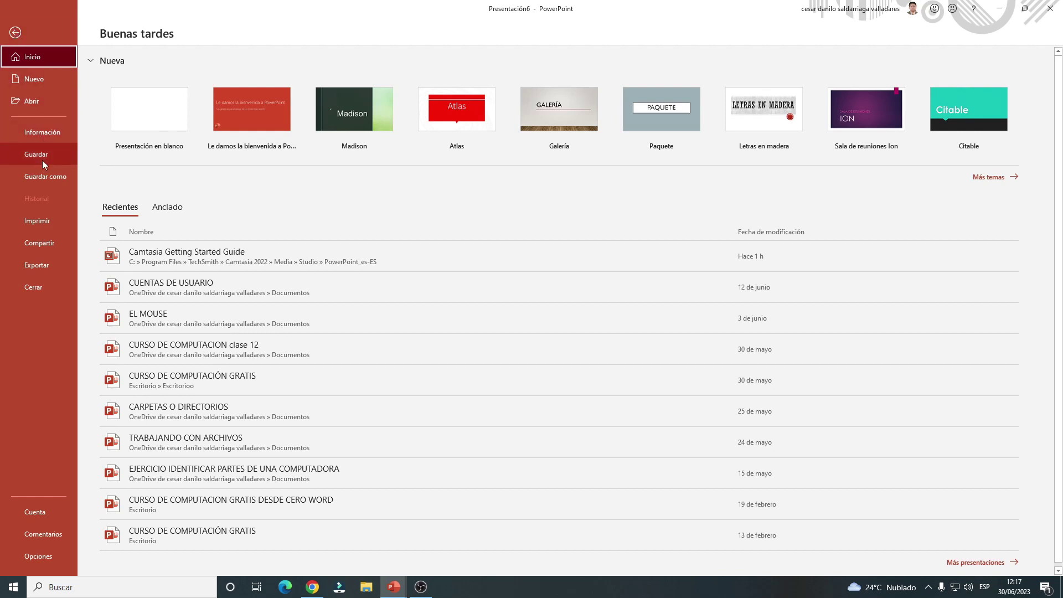
pyautogui.click(46, 176)
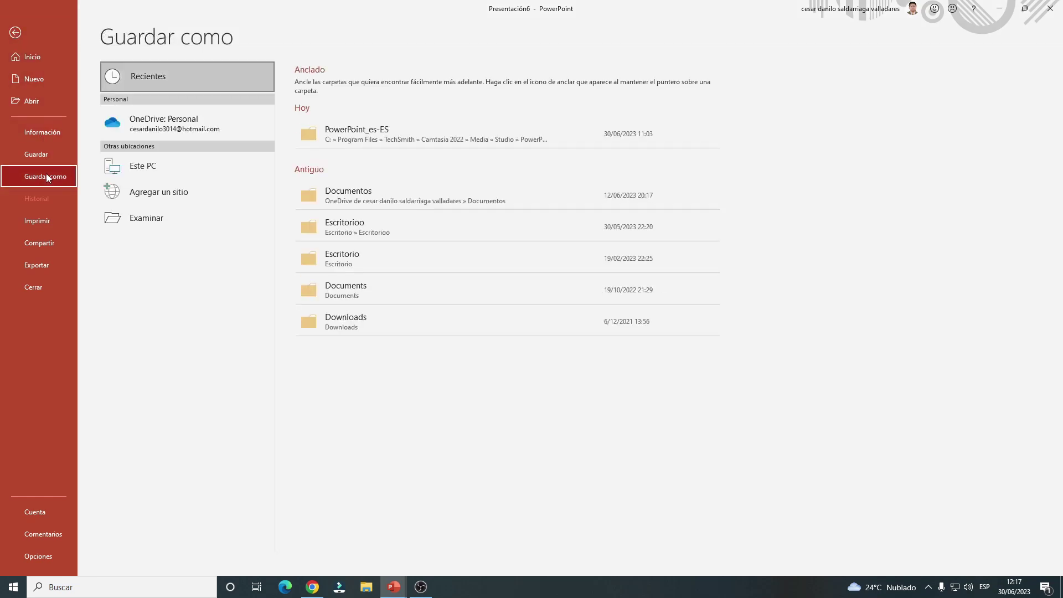
pyautogui.click(168, 220)
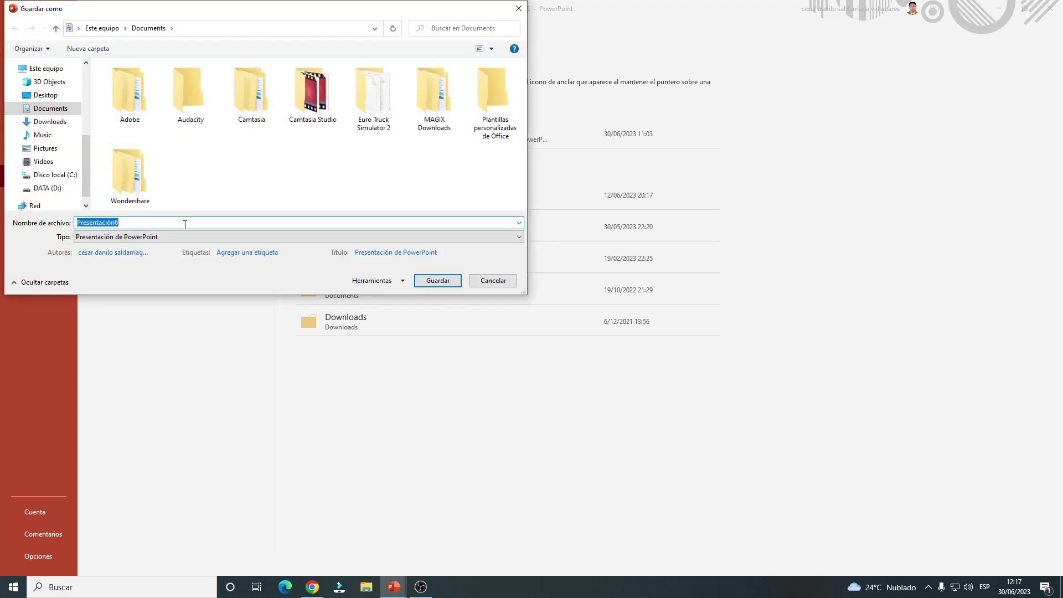
pyautogui.write('video titanic')
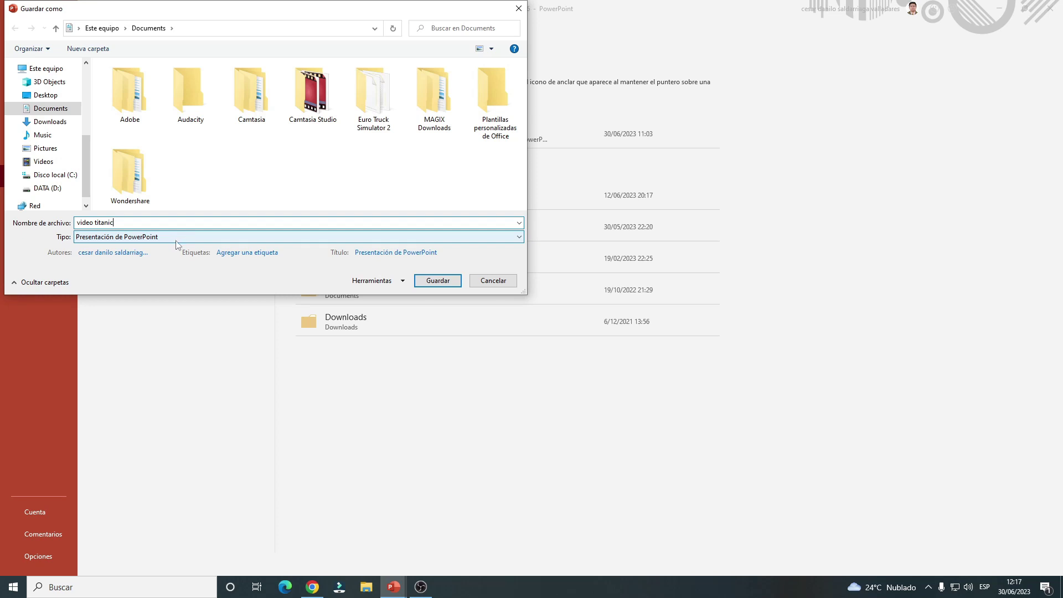
pyautogui.click(176, 241)
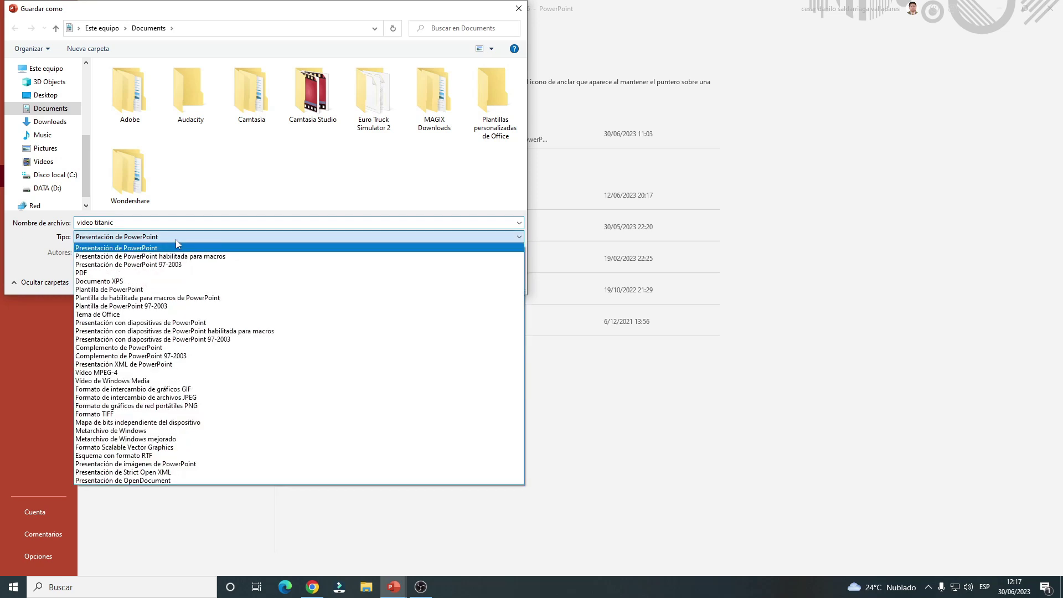
pyautogui.click(122, 374)
pyautogui.click(441, 285)
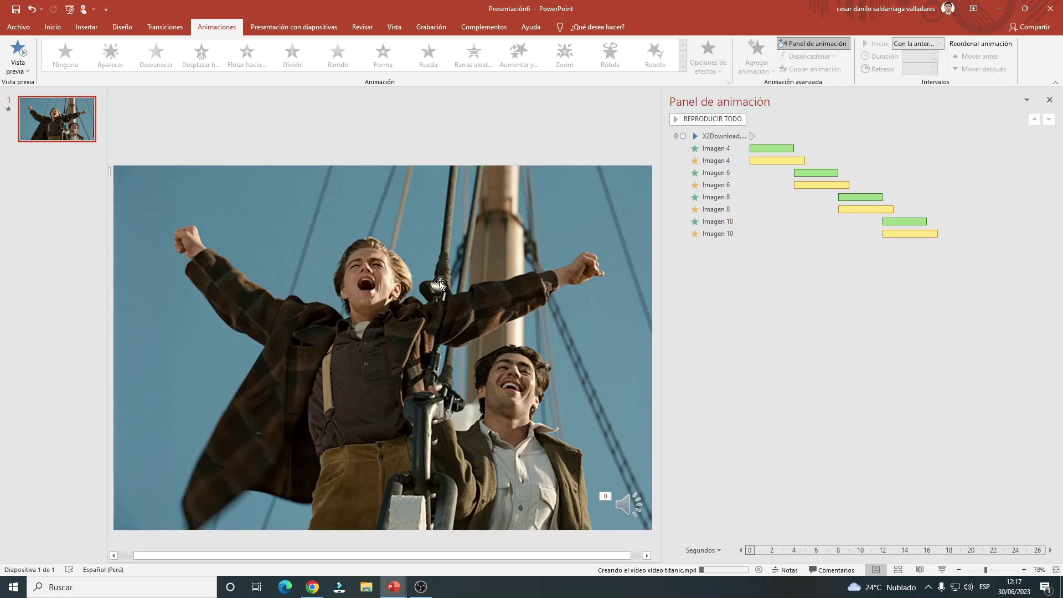
# Minimize PowerPoint and open the Documents folder in File Explorer with Super+E.
pyautogui.click(1000, 10)
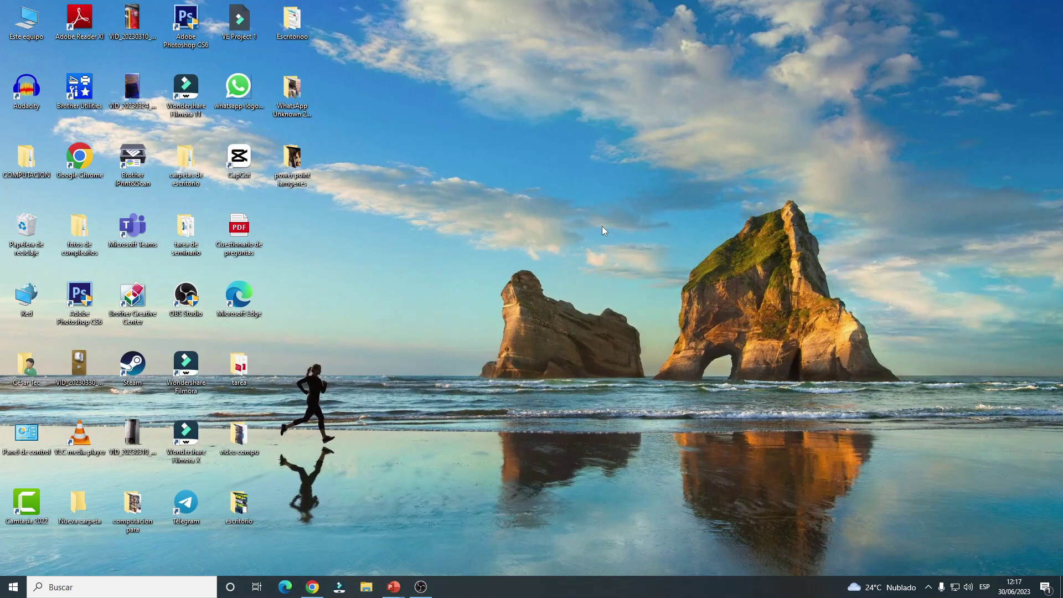
pyautogui.press('super+e')
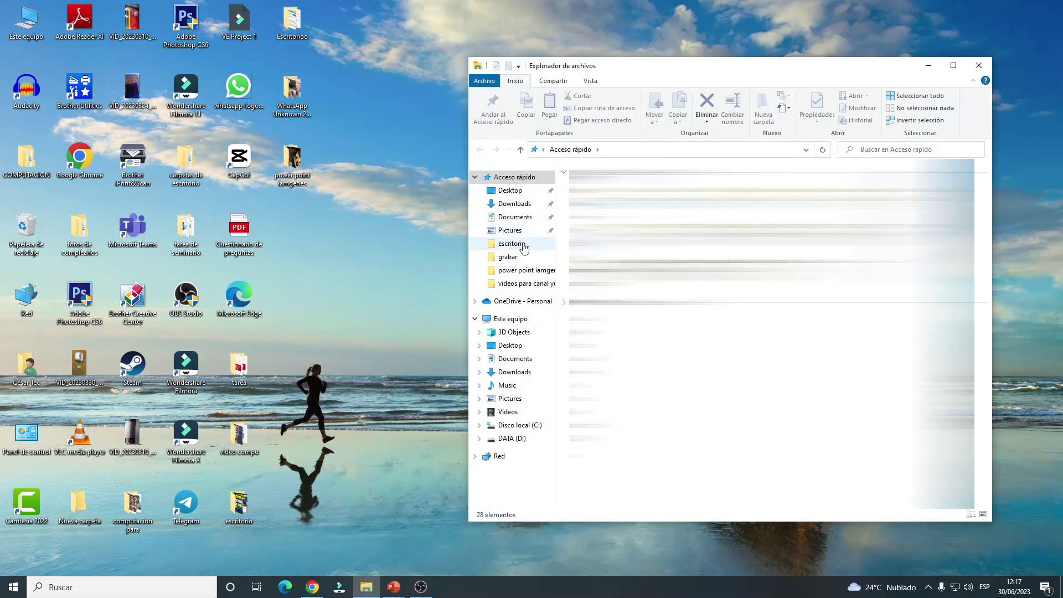
pyautogui.click(530, 221)
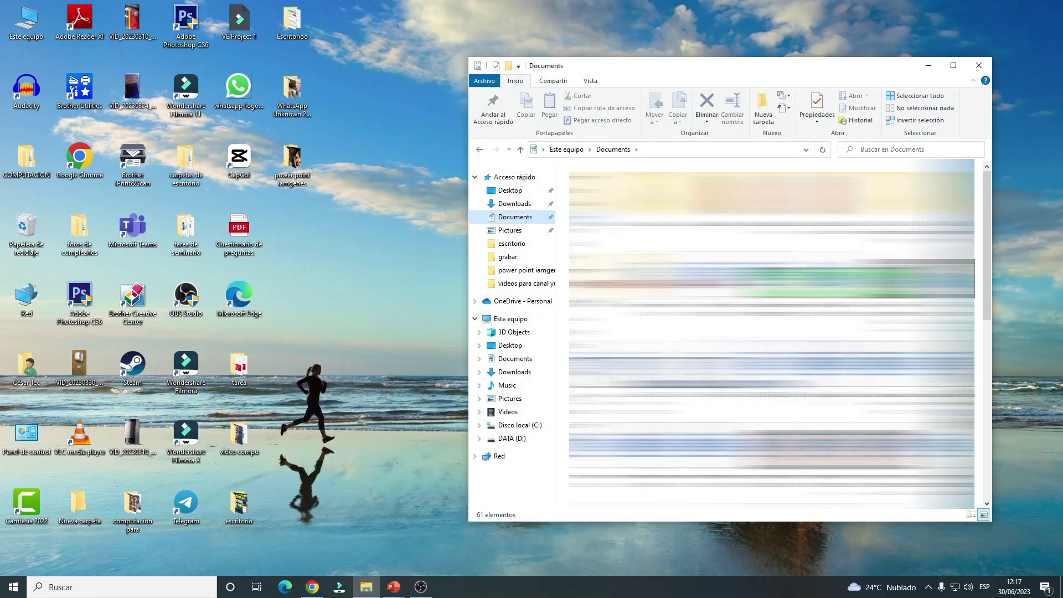
pyautogui.scroll(-10, 770, 332)
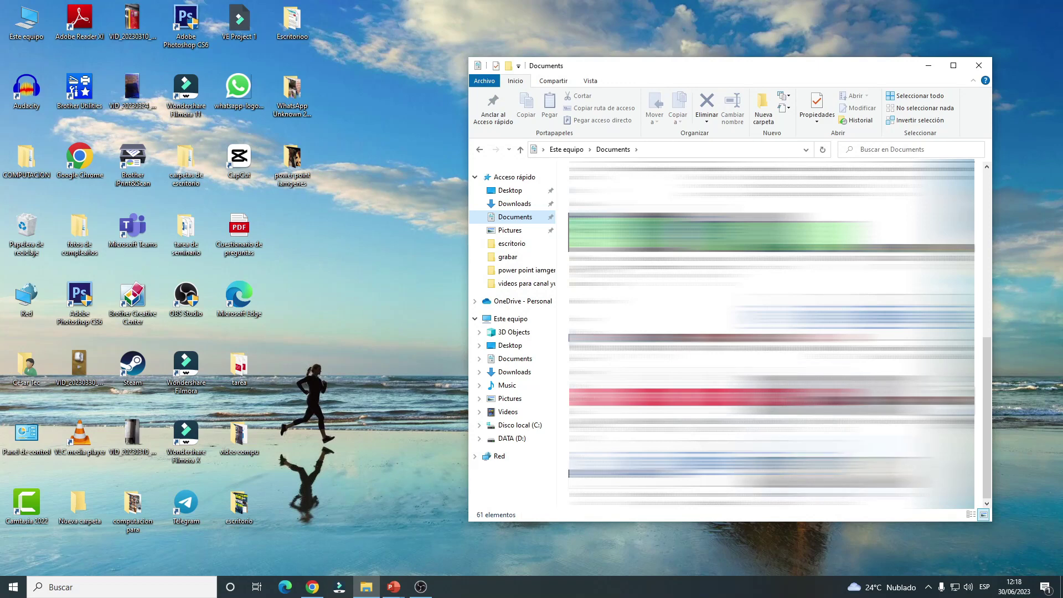
# Play the exported titanic.mp4 video from Documents in Movies & TV.
pyautogui.doubleClick(841, 485)
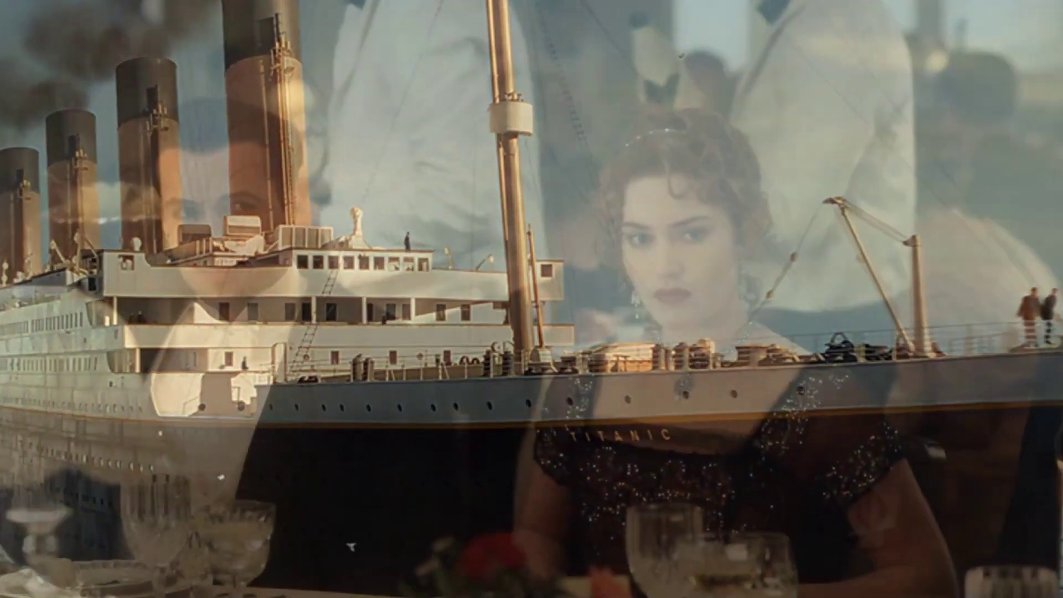
pyautogui.moveTo(648, 564)
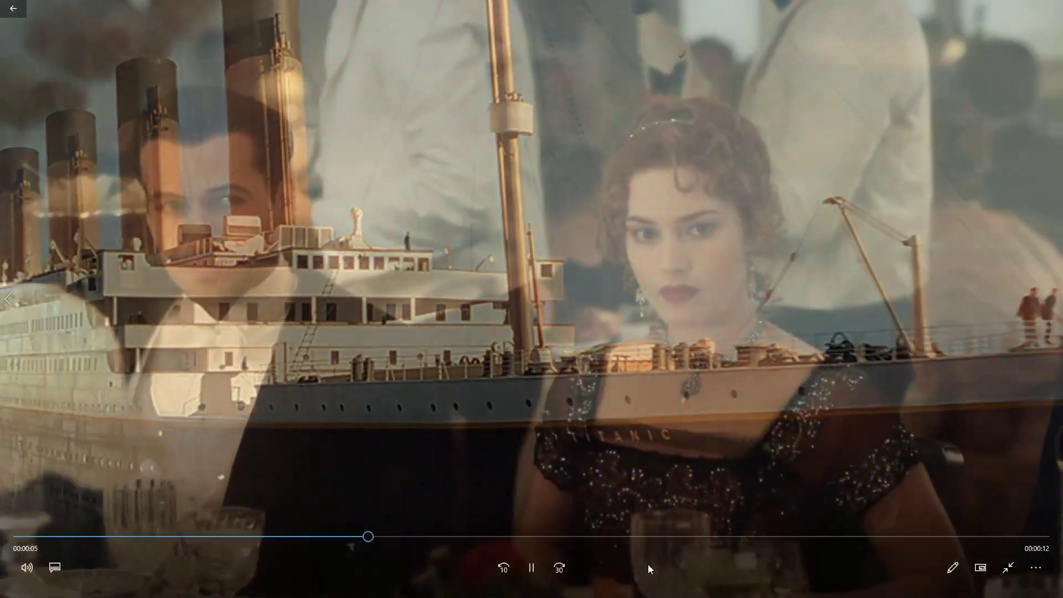